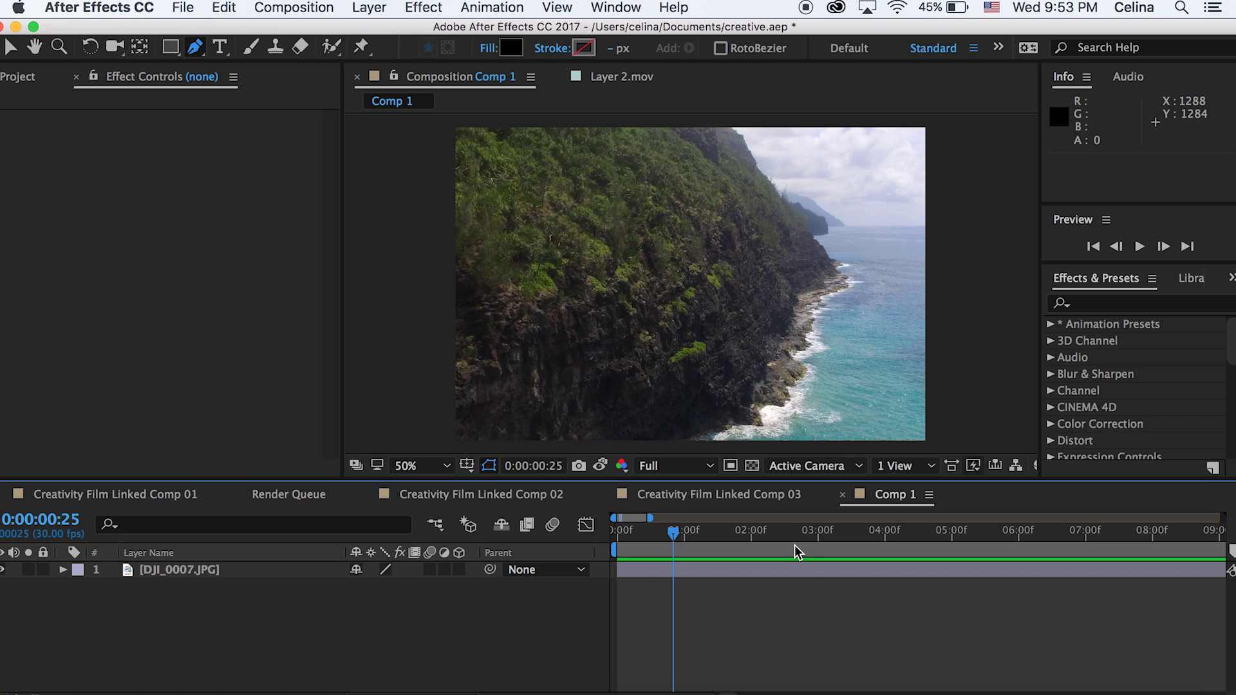
Set the DJI_0007.JPG layer's Scale to 75%.
drag(673, 535, 651, 541)
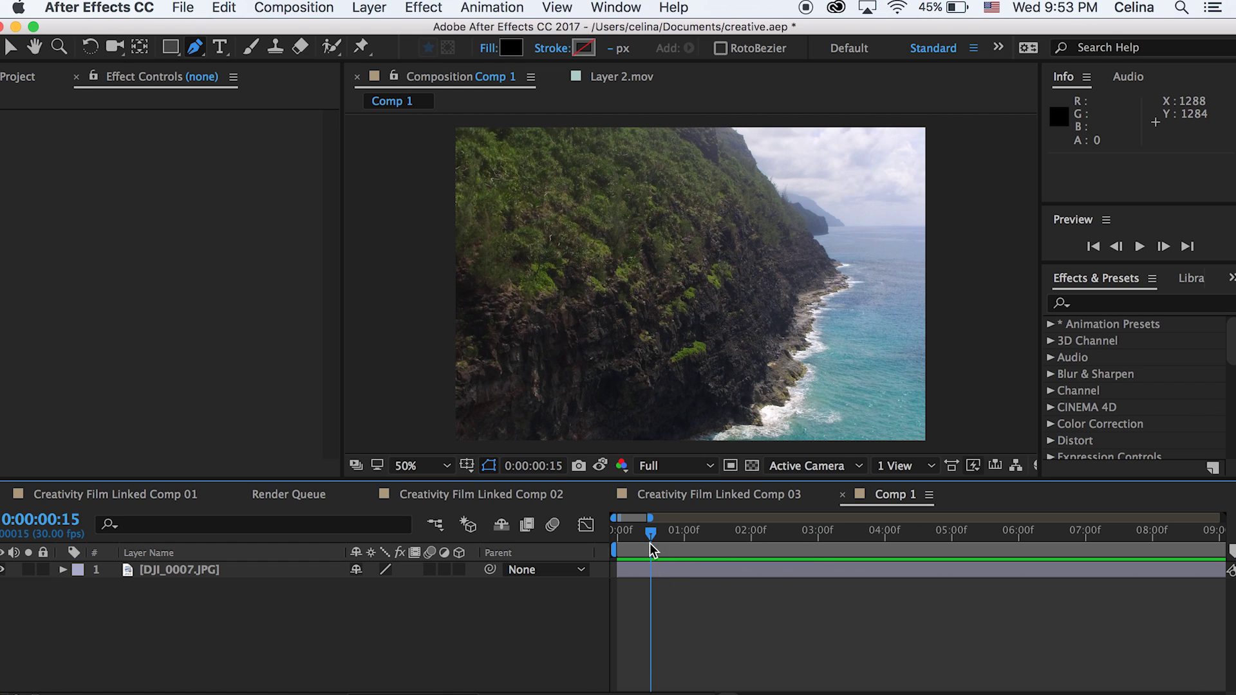
click(654, 571)
click(668, 636)
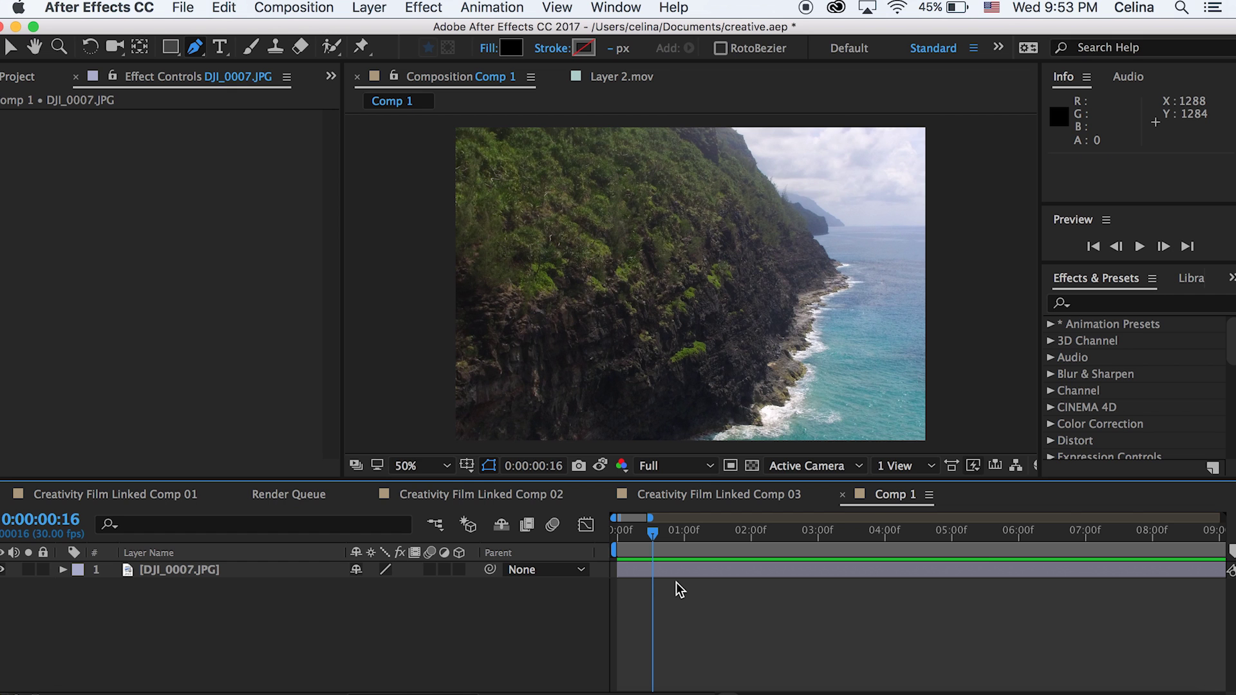
click(657, 571)
key(s)
drag(386, 586, 356, 586)
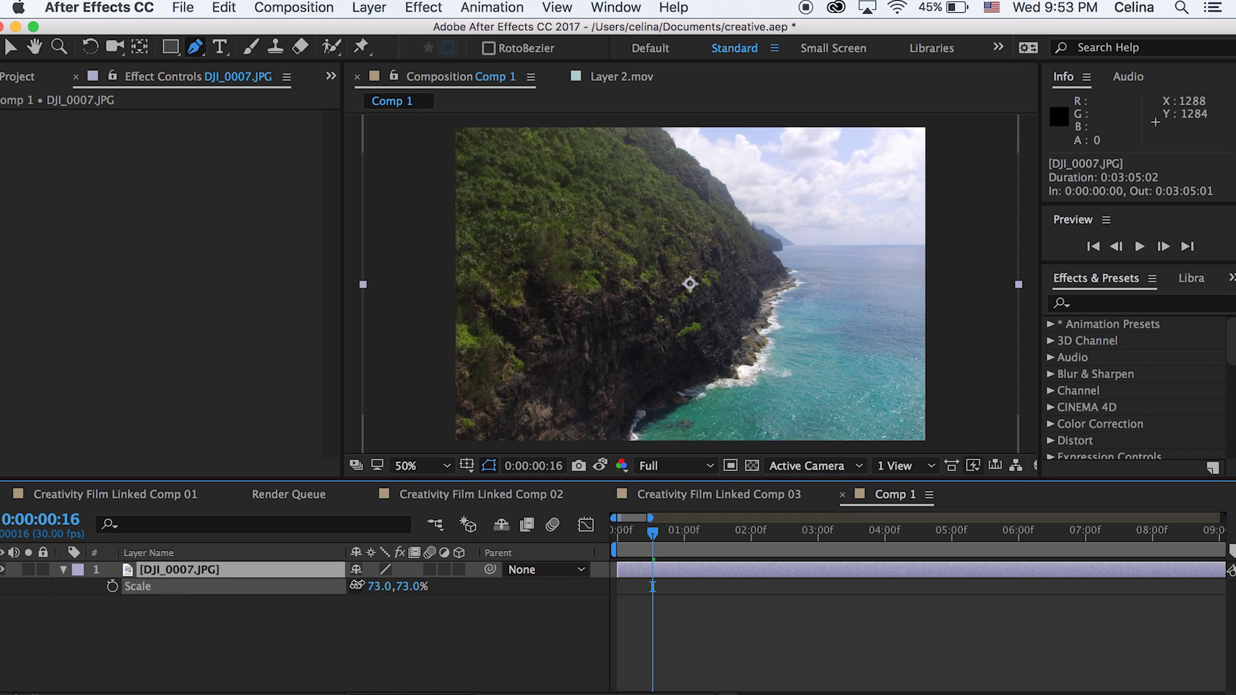
key(super+z)
key(super+z)
key(super+z)
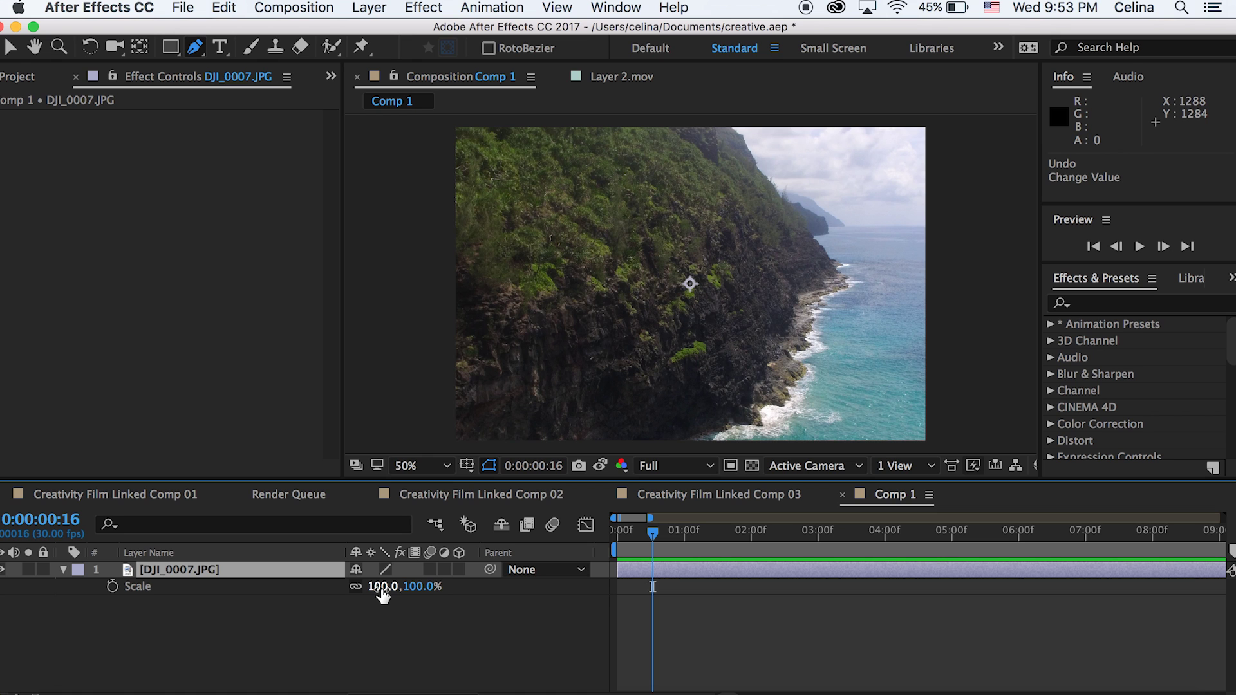
click(384, 588)
text(7)
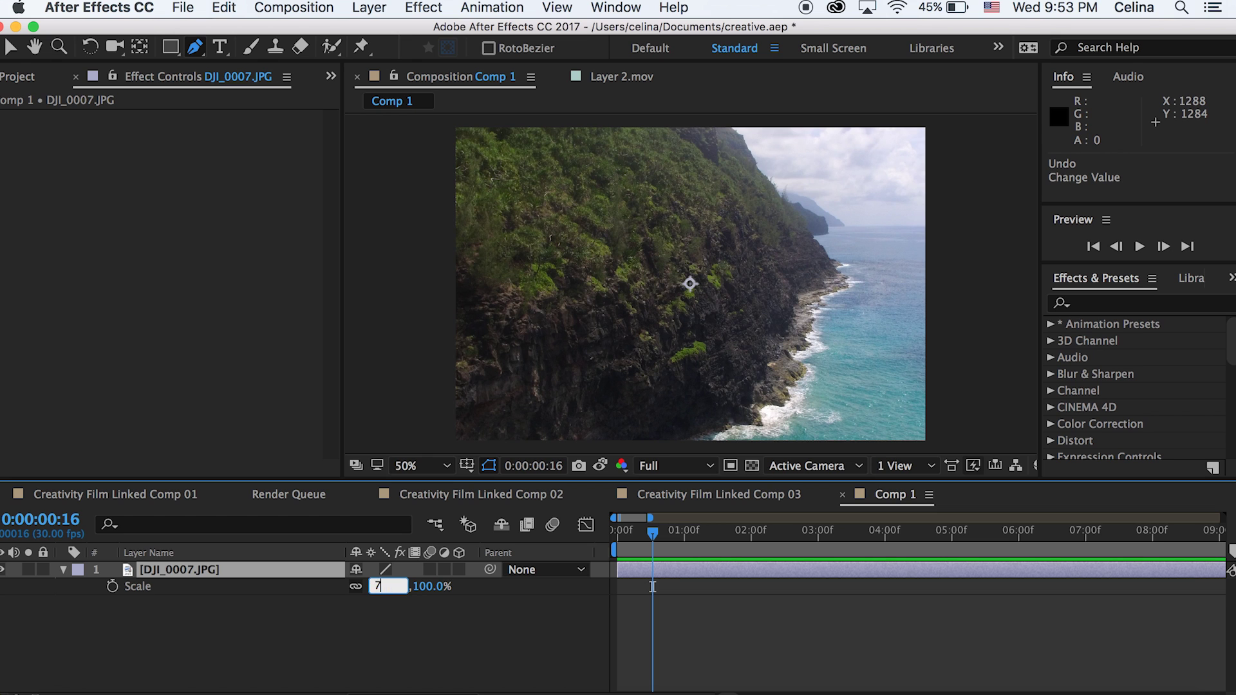
text(5)
key(Return)
Collapse the Scale property and duplicate the scaled photo layer with Cmd+D.
click(745, 617)
click(666, 576)
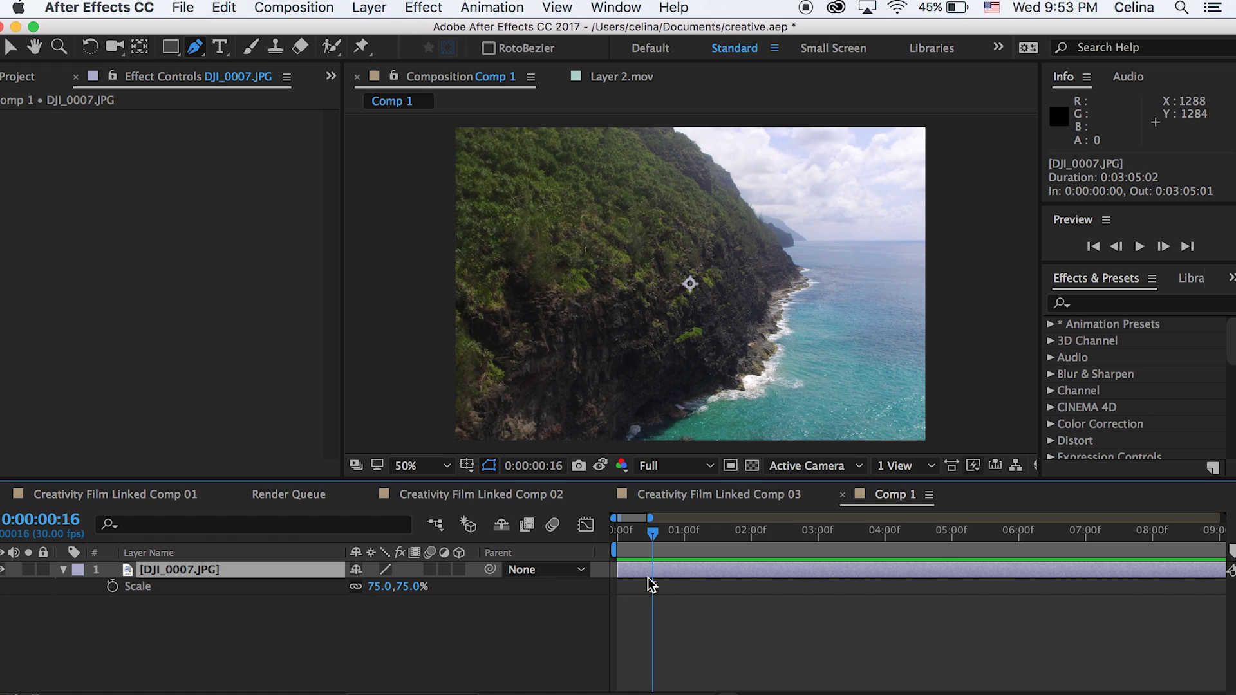
click(63, 571)
key(super+d)
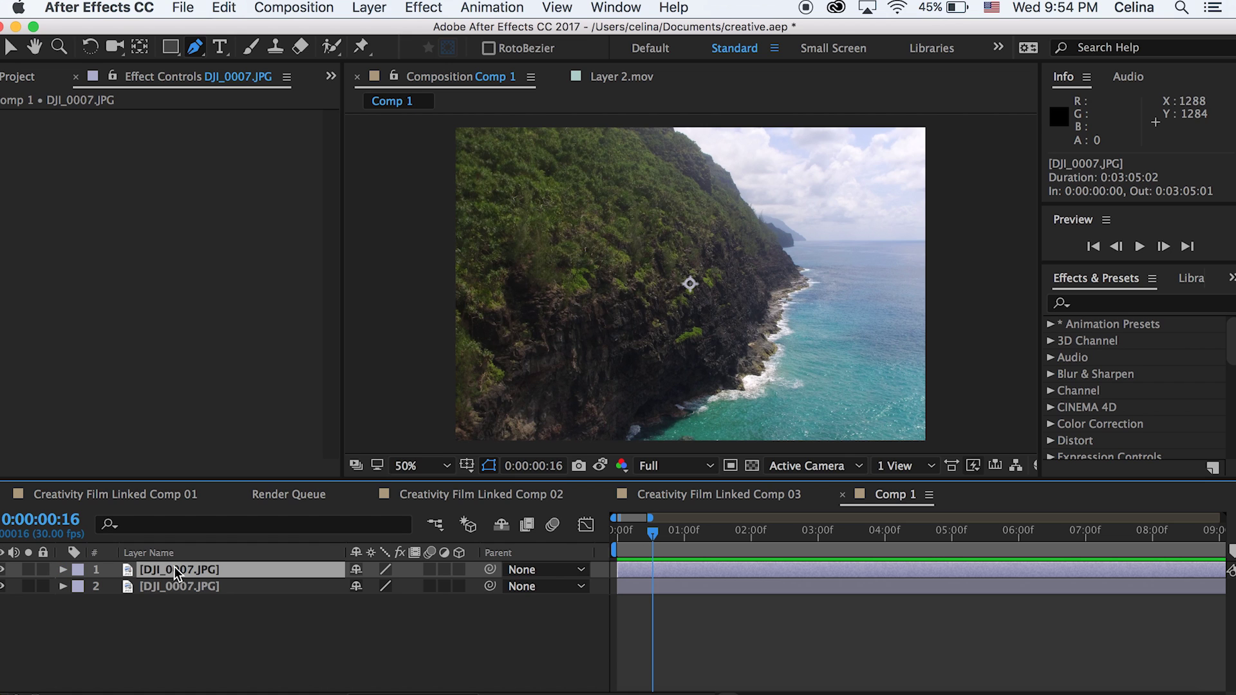
Go to frame 0, select the top photo copy and ready the Pen tool with RotoBezier.
drag(649, 548, 600, 549)
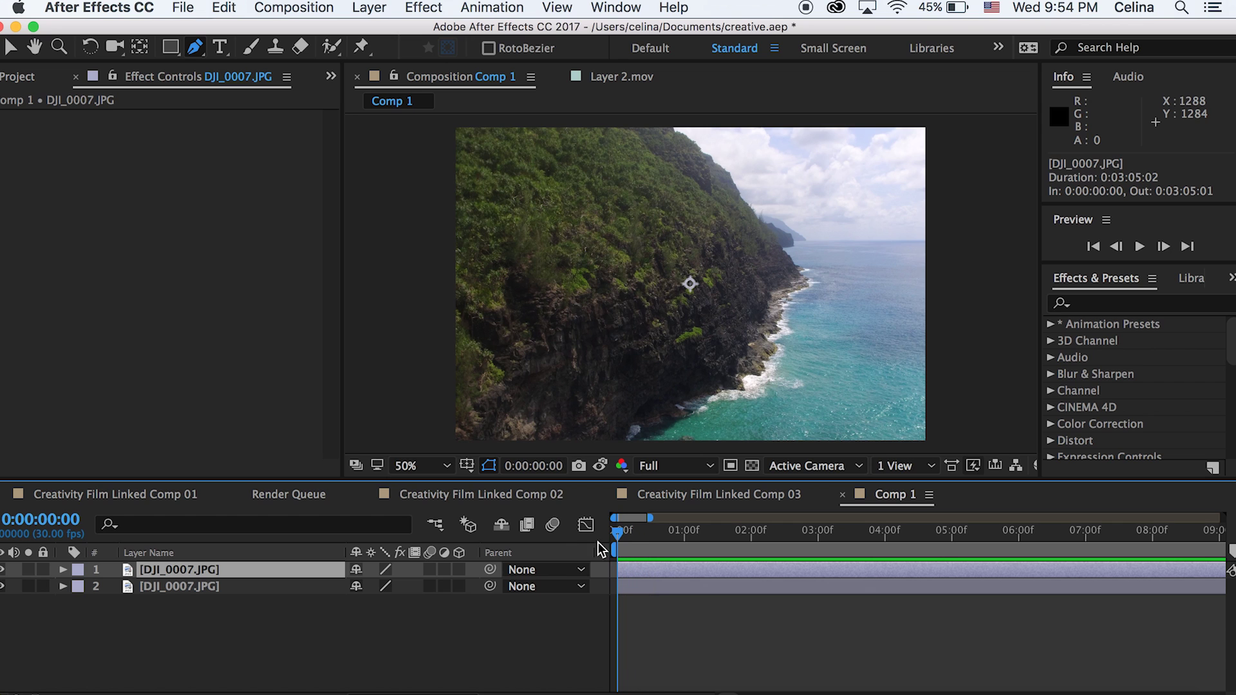
click(667, 629)
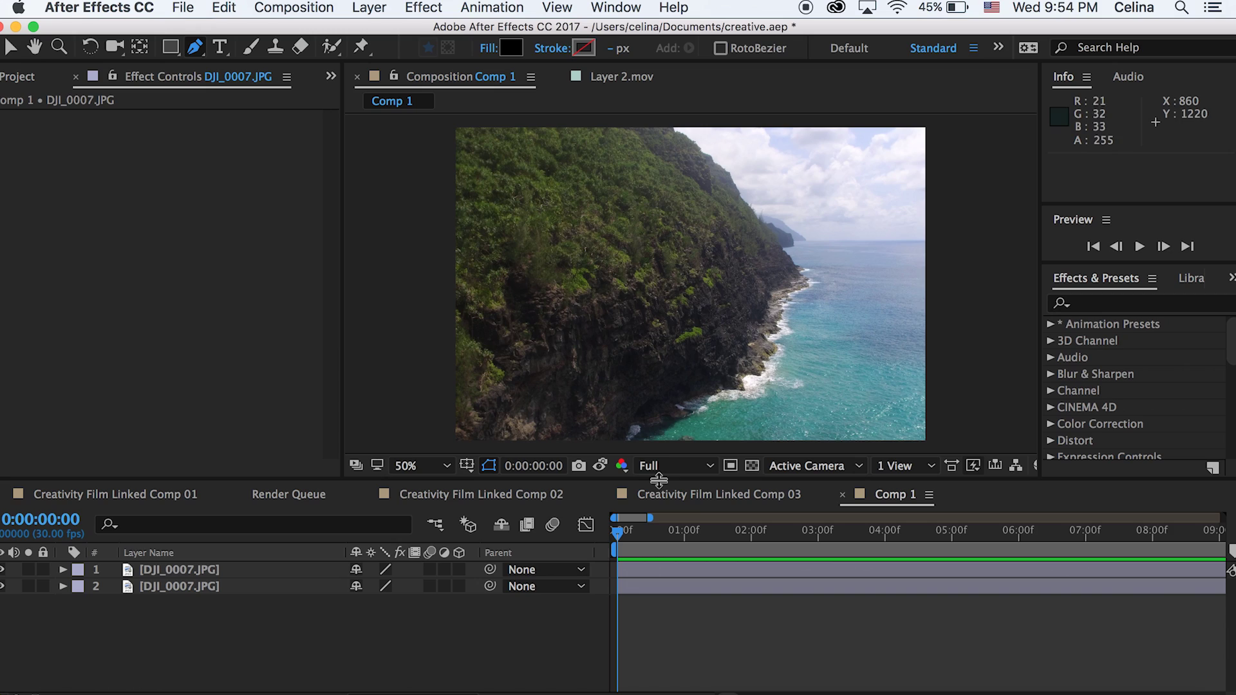
click(658, 571)
key(super+z)
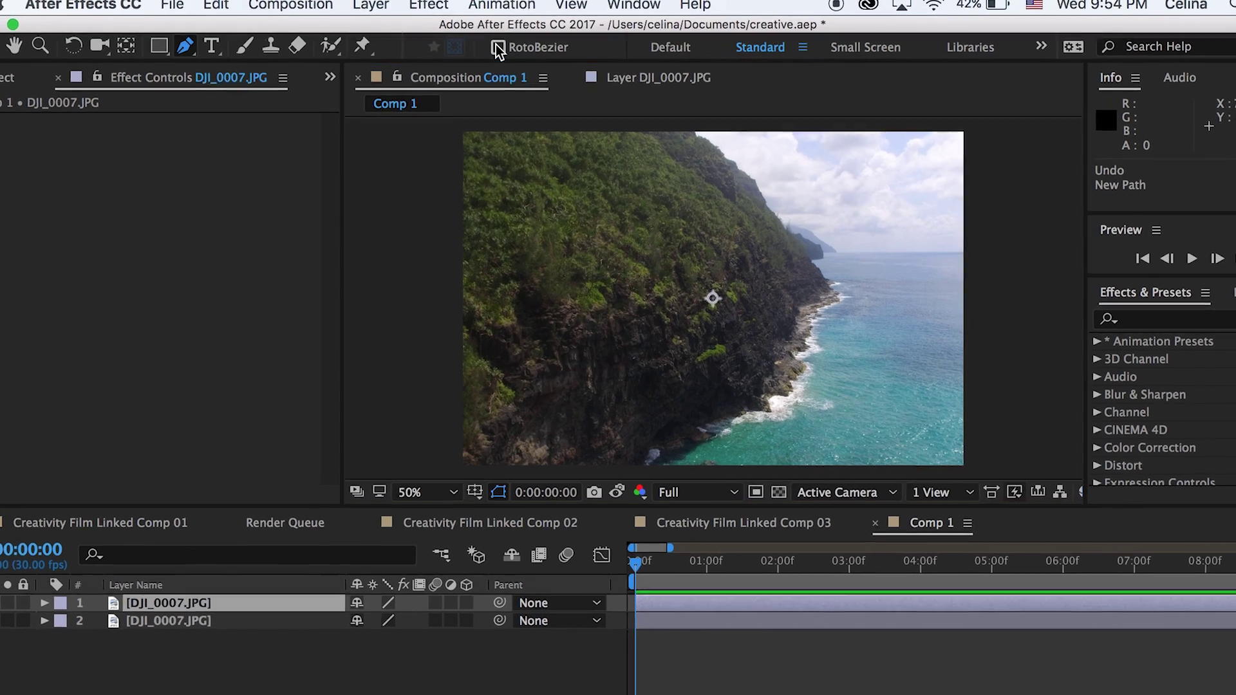
click(498, 47)
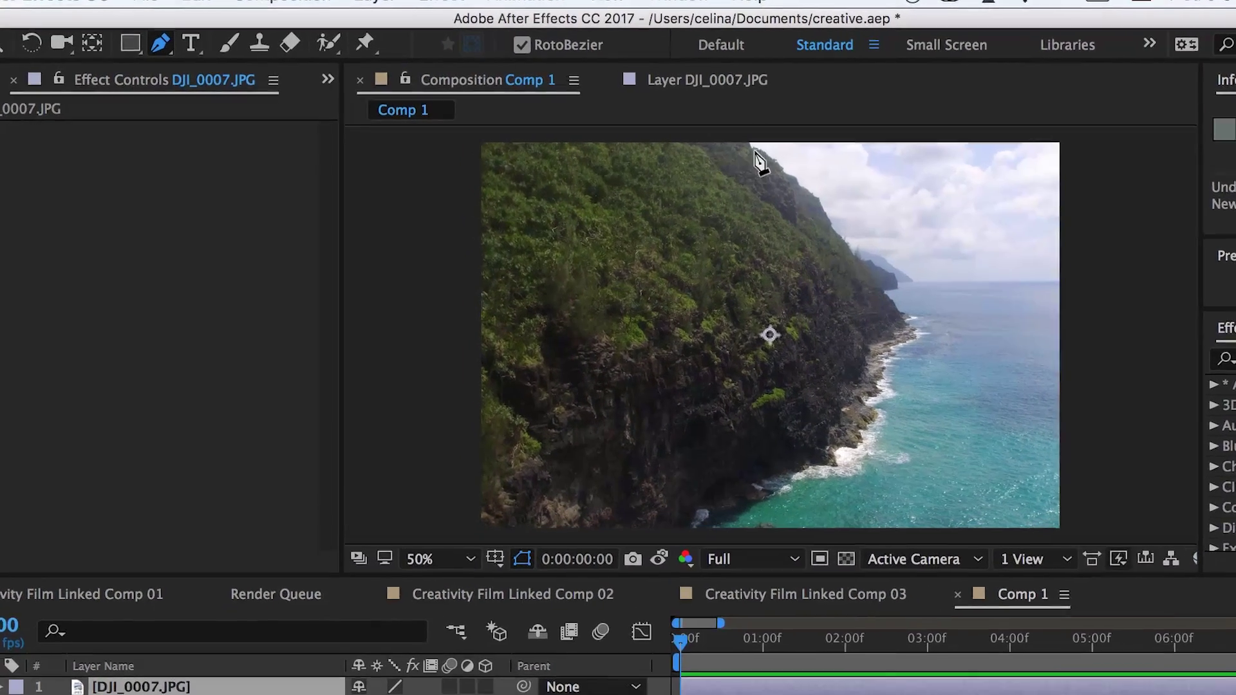
click(702, 137)
click(773, 235)
key(super+z)
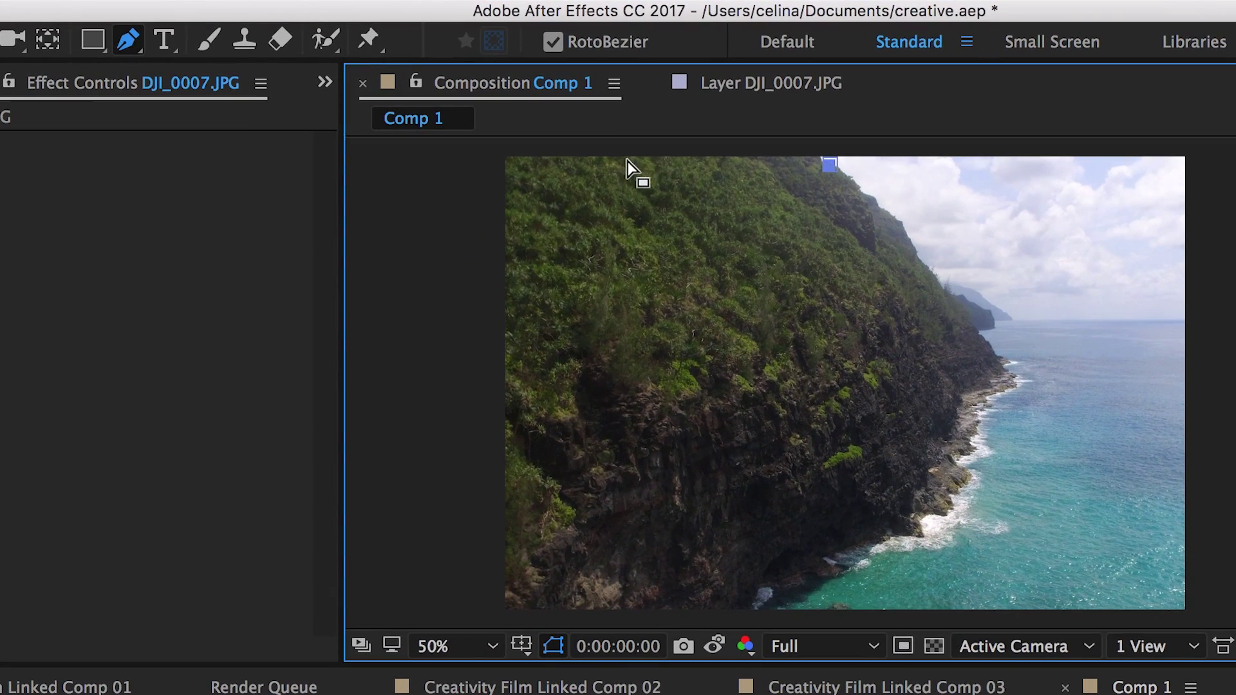
key(super+z)
key(v)
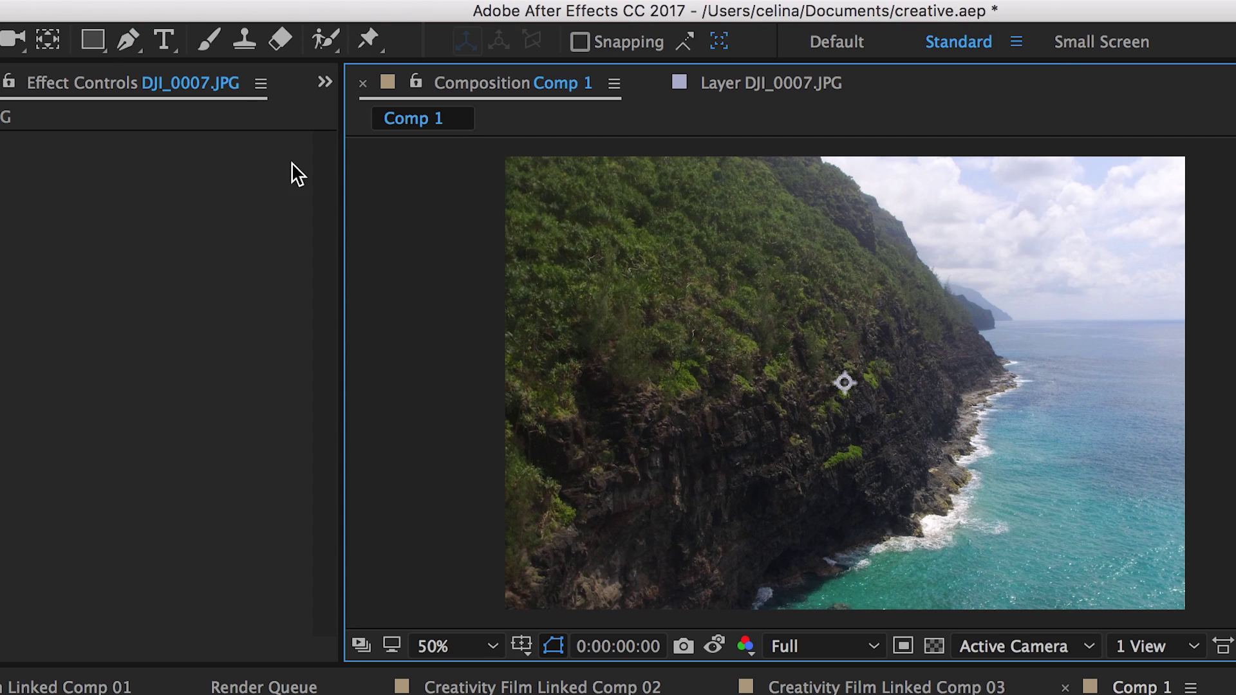
key(g)
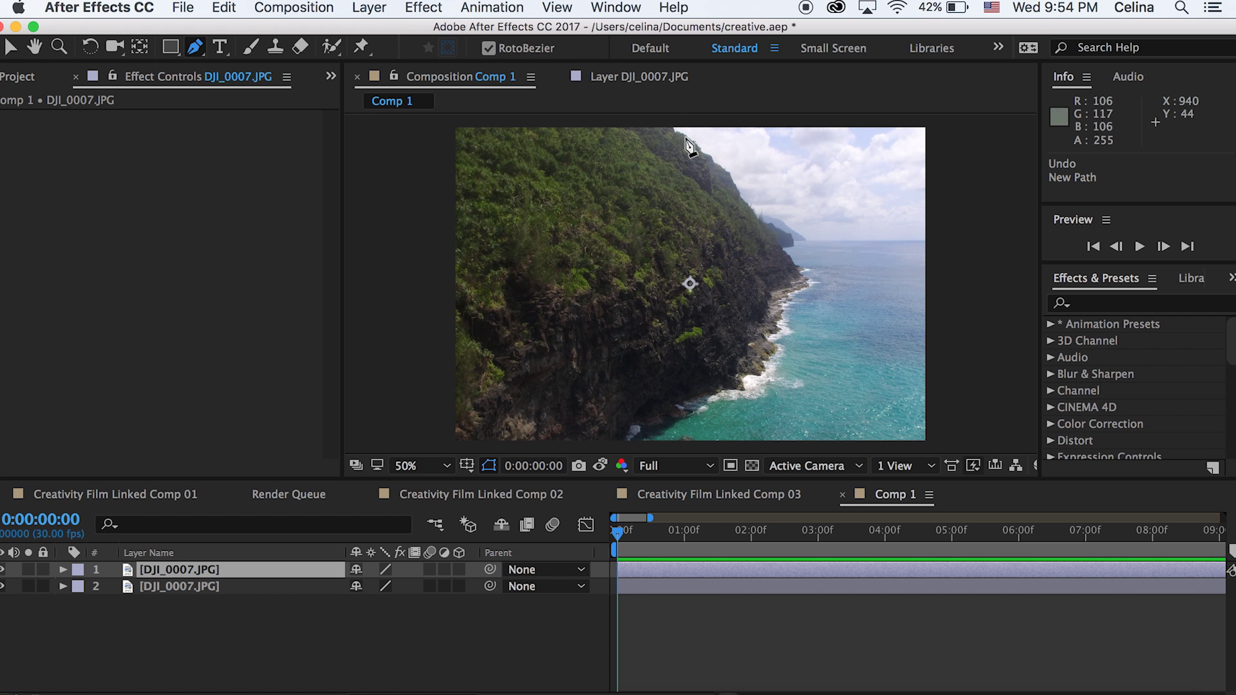
Trace mask points down the cliff ridge from the top edge to the water.
click(824, 157)
click(705, 152)
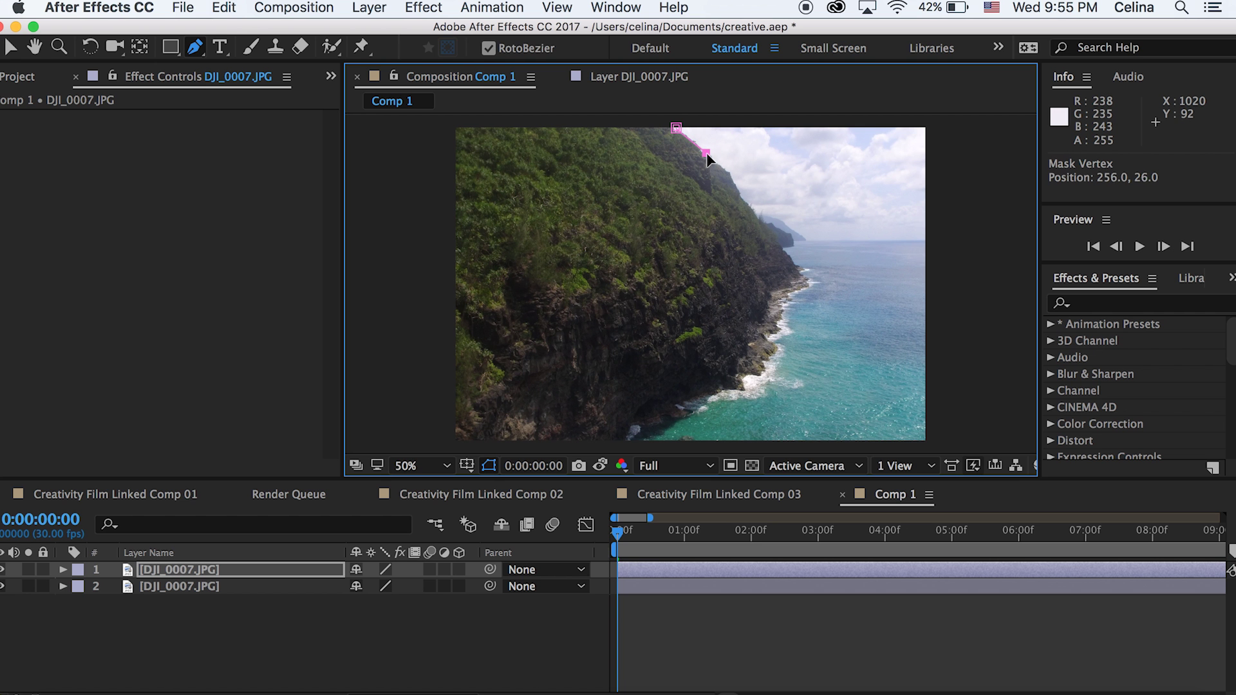
click(738, 188)
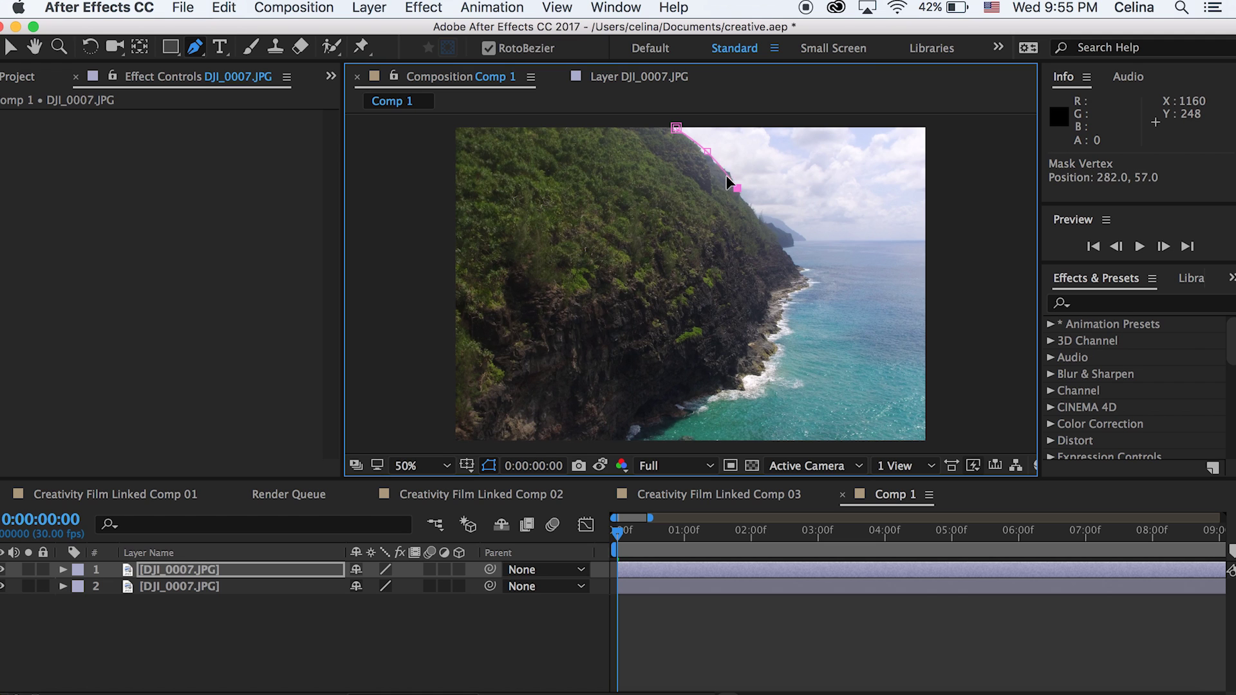
drag(726, 177, 701, 154)
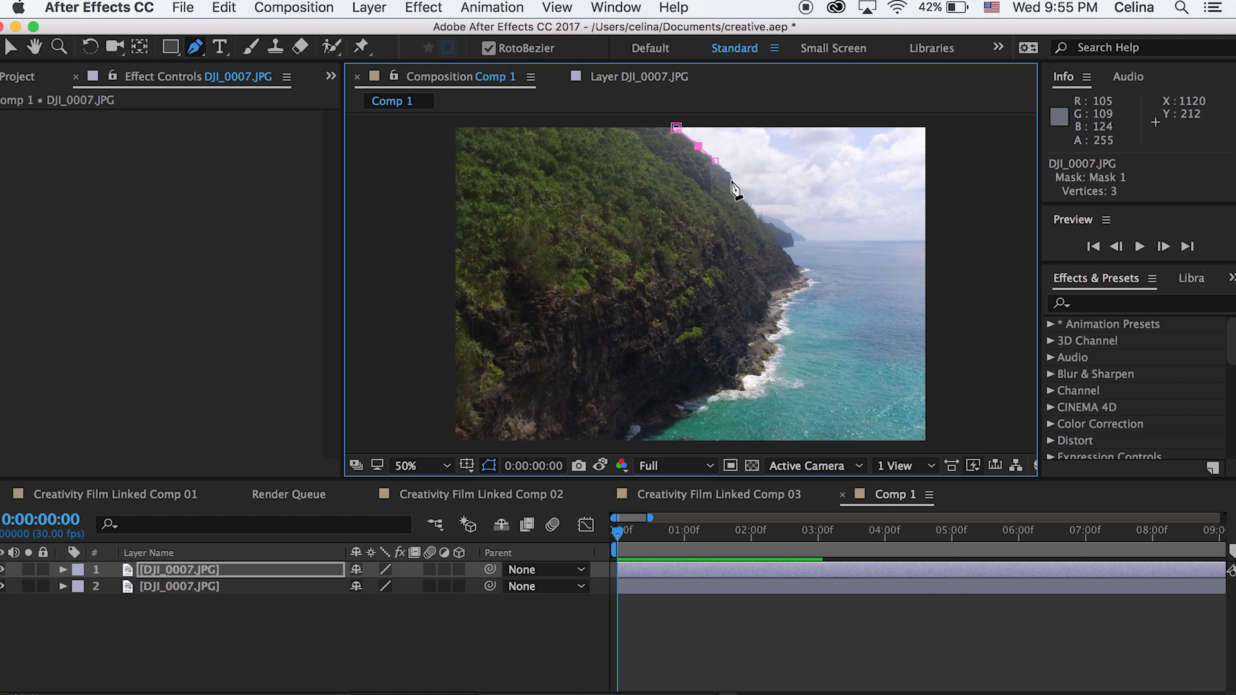
key(super+z)
key(super+z)
key(super+z)
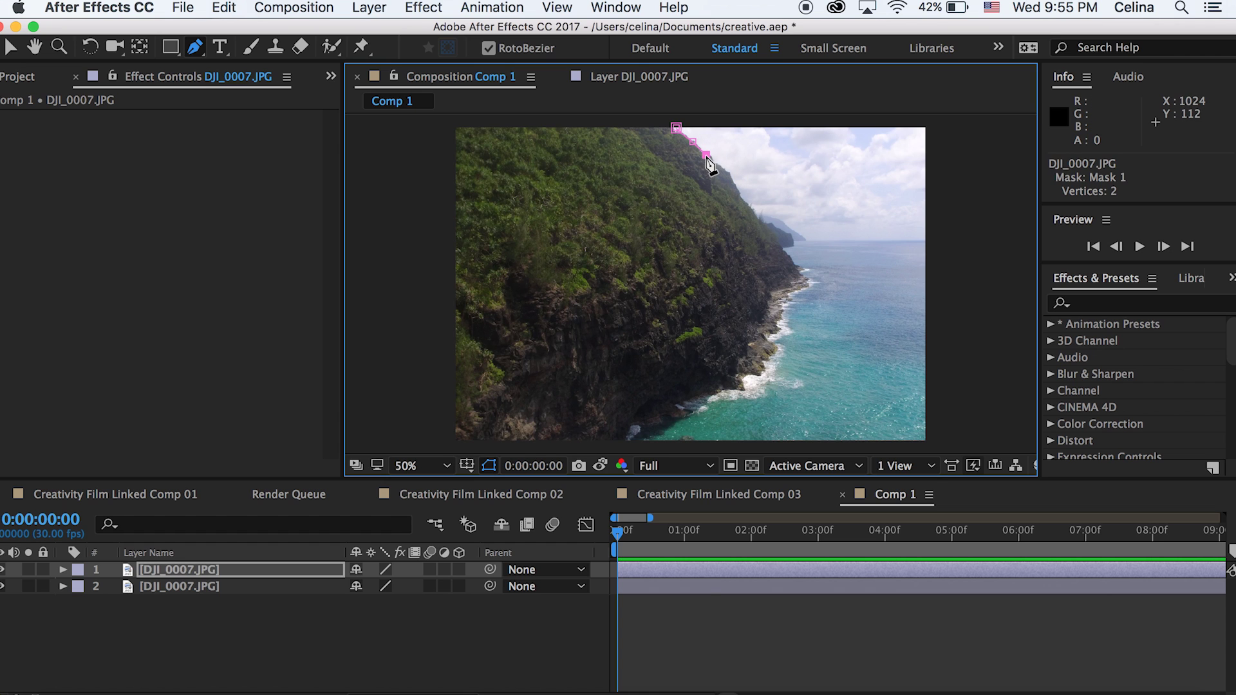
click(718, 164)
click(731, 175)
click(740, 193)
click(755, 212)
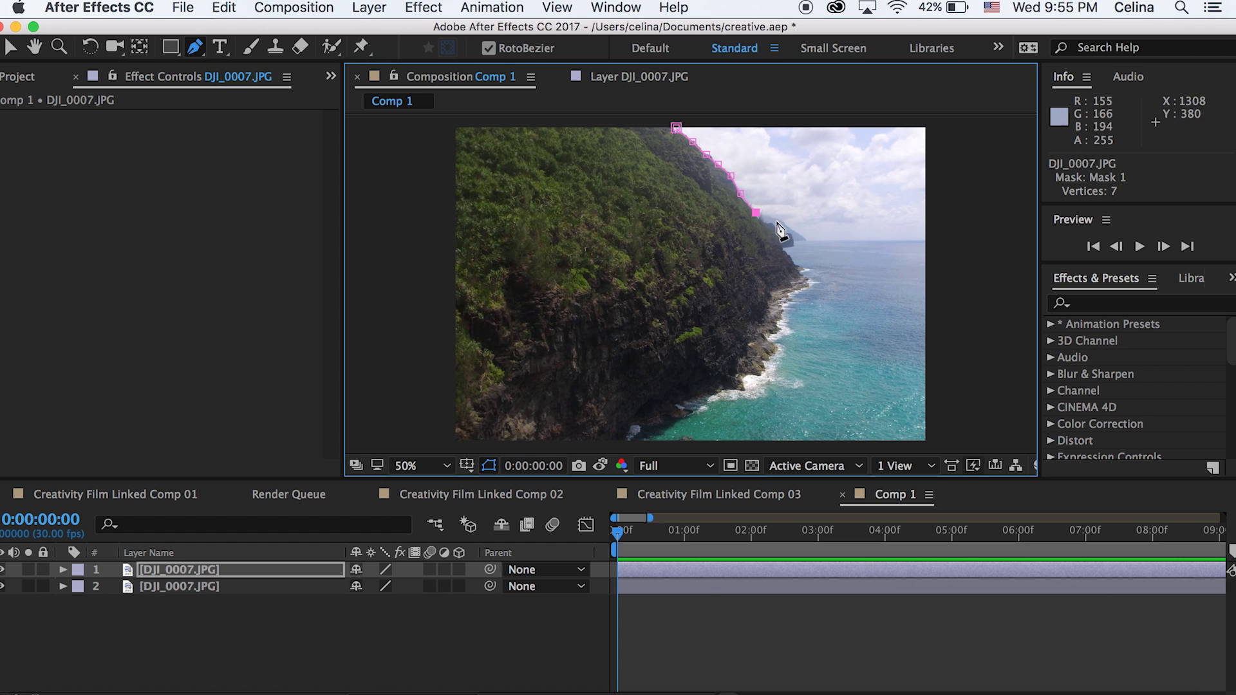
click(784, 248)
click(792, 263)
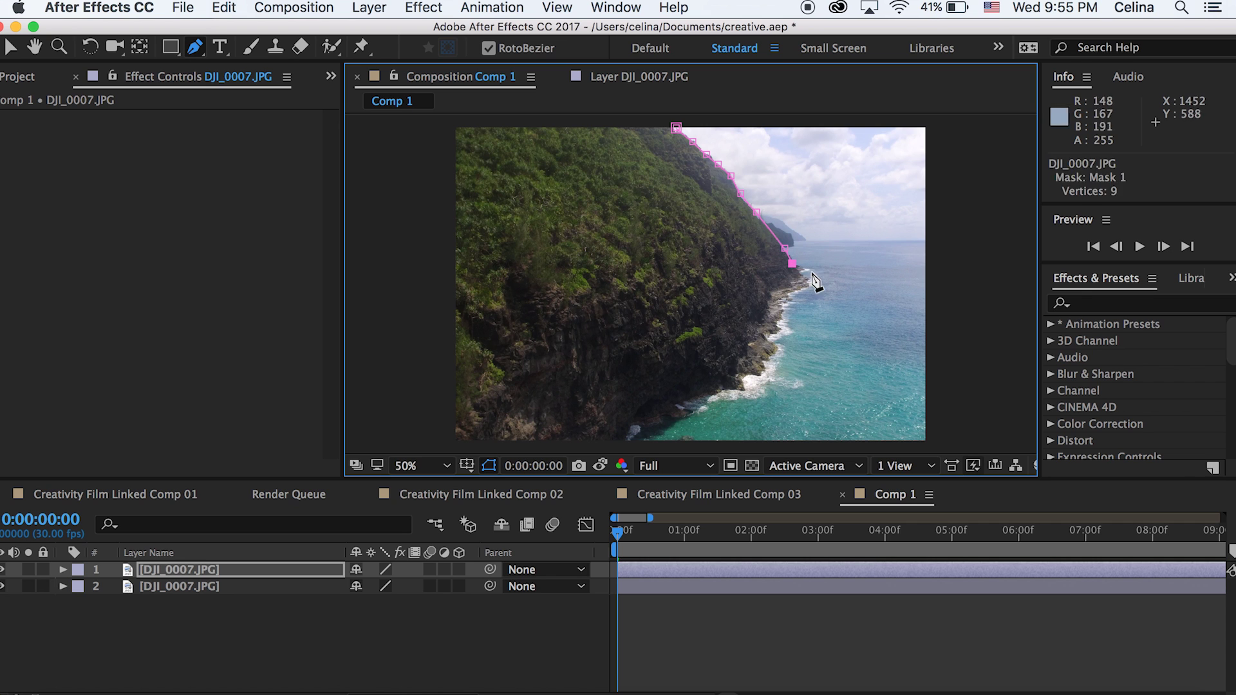
At 100% magnification, add mask points along the upper shoreline.
click(446, 465)
click(418, 591)
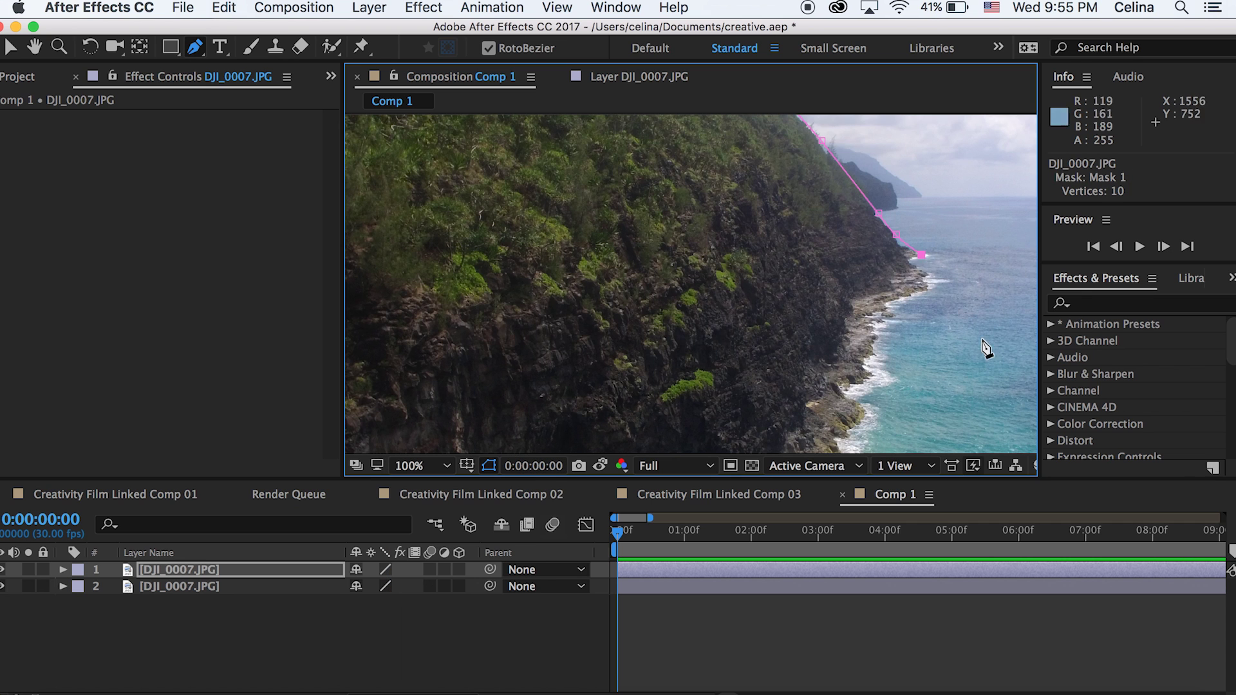
click(907, 262)
click(920, 257)
click(925, 277)
click(928, 281)
click(927, 286)
click(908, 296)
click(884, 302)
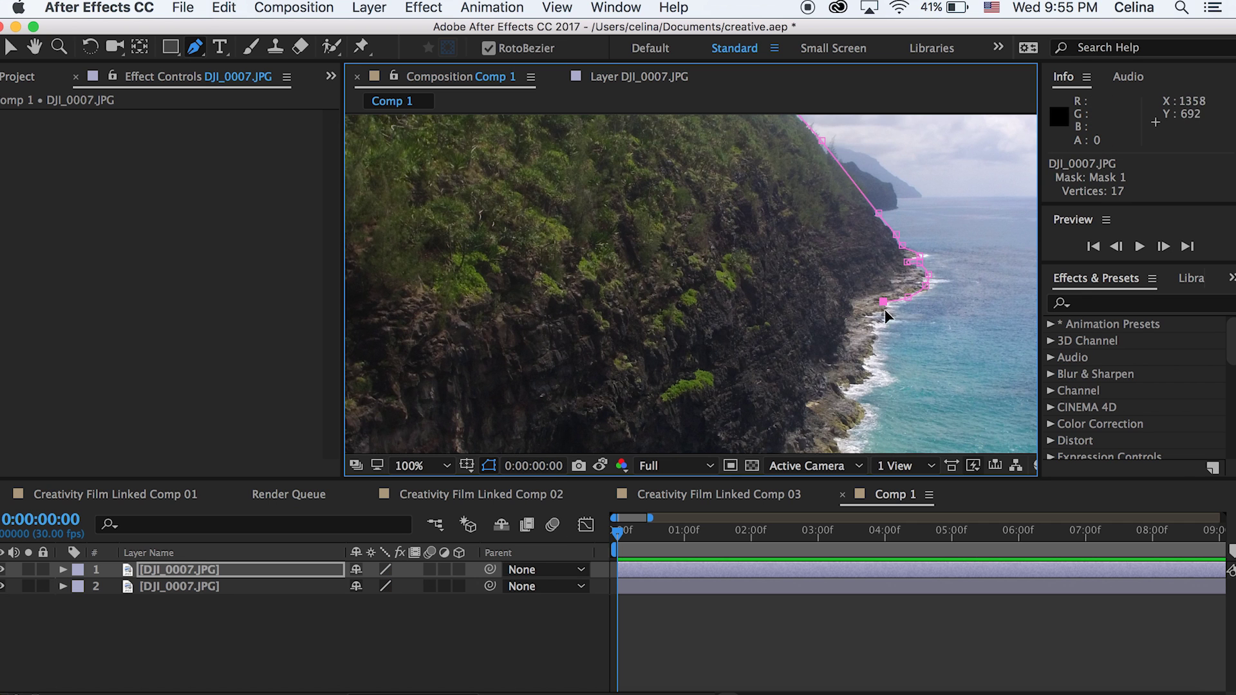
click(887, 310)
click(871, 315)
Continue the mask down the shoreline toward the bottom of the frame.
click(874, 329)
click(873, 347)
click(864, 357)
click(869, 374)
click(854, 383)
click(843, 391)
click(853, 401)
click(866, 410)
click(856, 425)
click(843, 434)
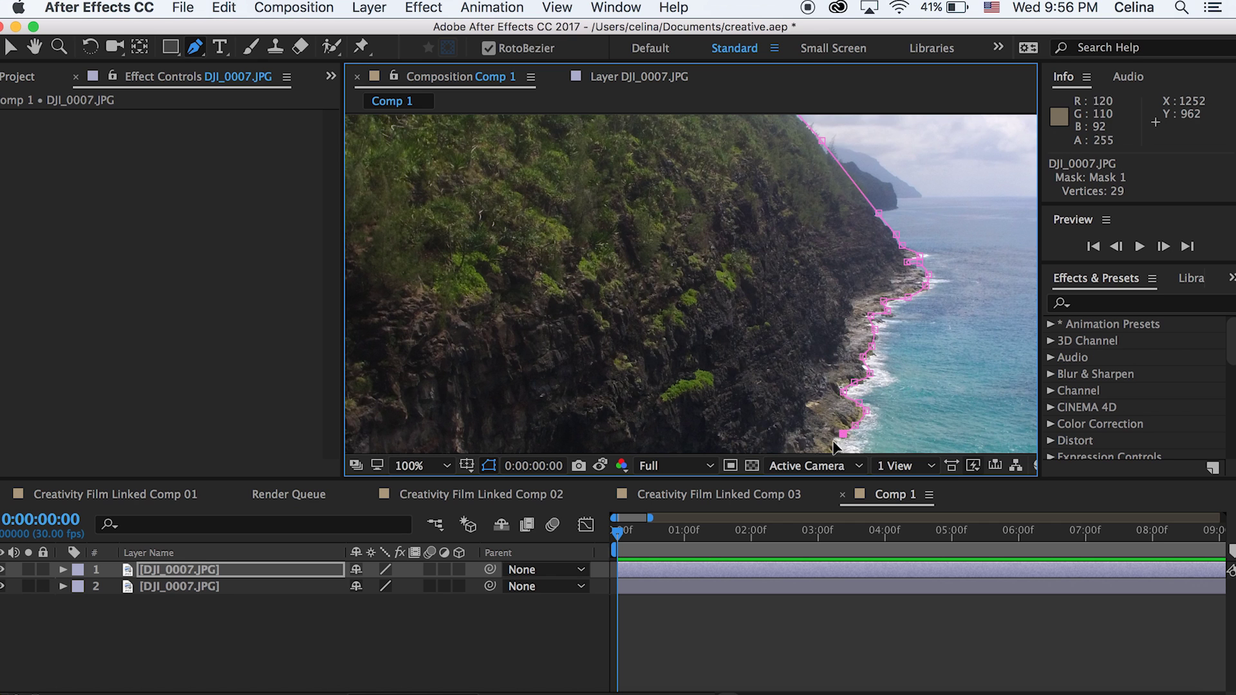
scroll(741, 399, down, 3)
click(418, 465)
click(425, 586)
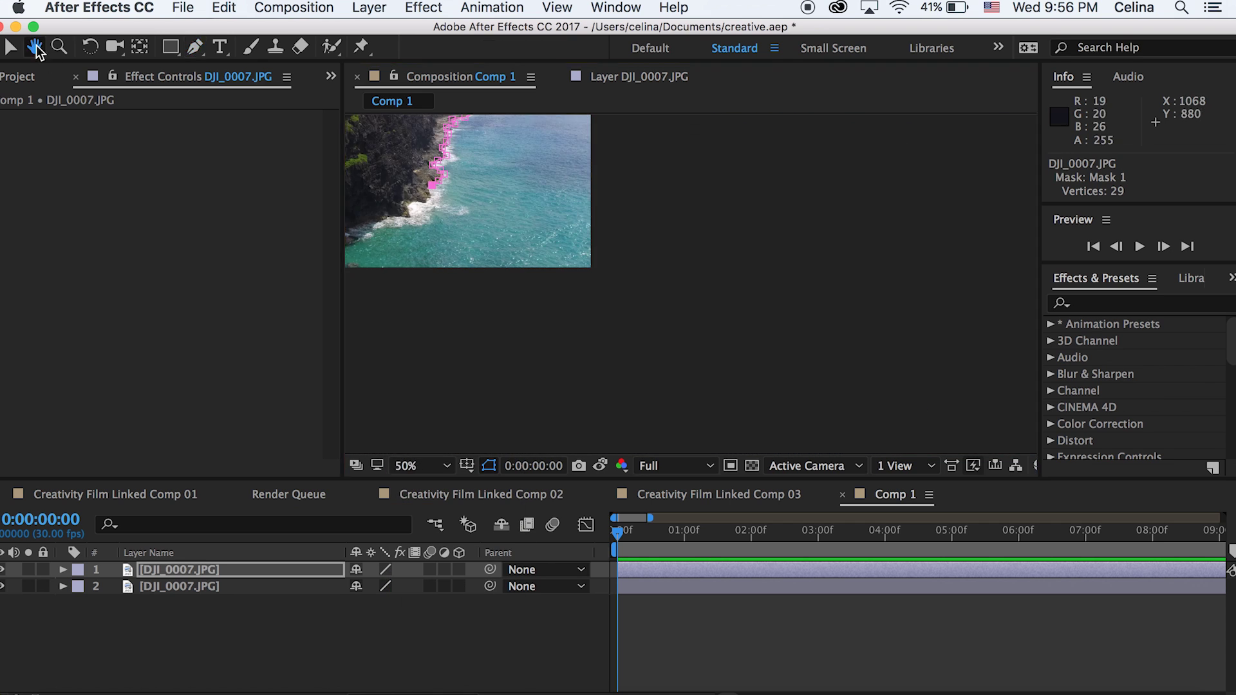
click(419, 465)
Toggle the lower photo copy's visibility off and on to check the cliff mask.
click(428, 586)
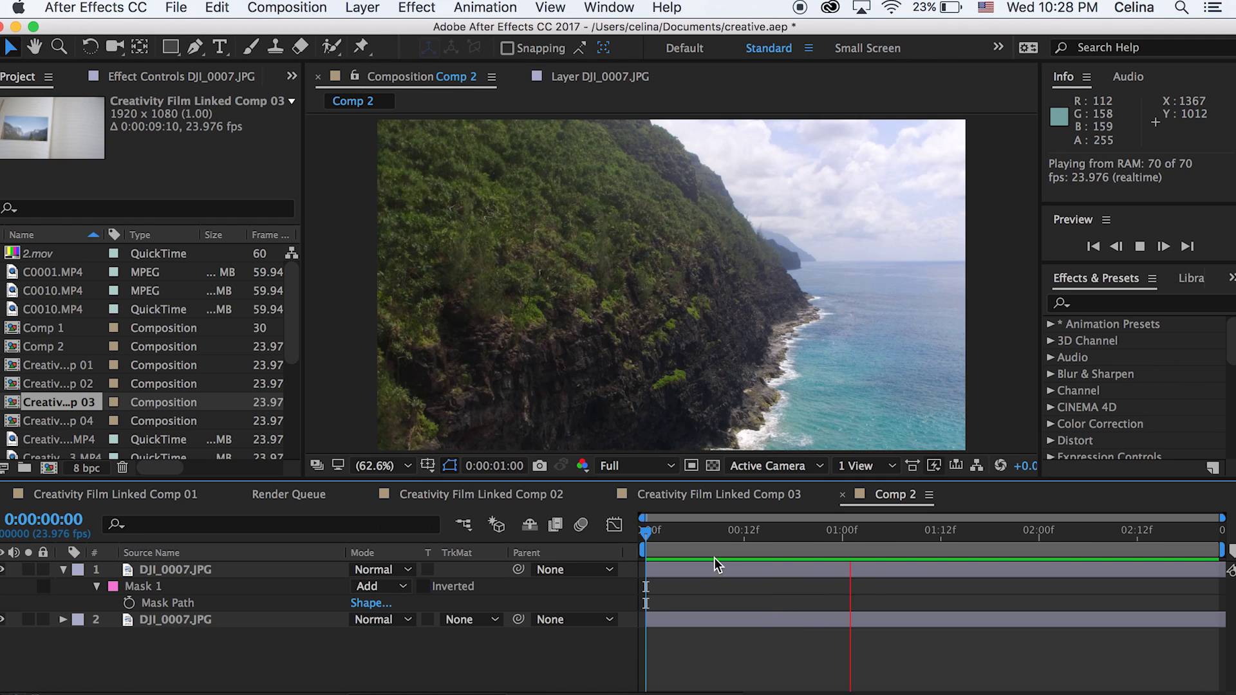
key(space)
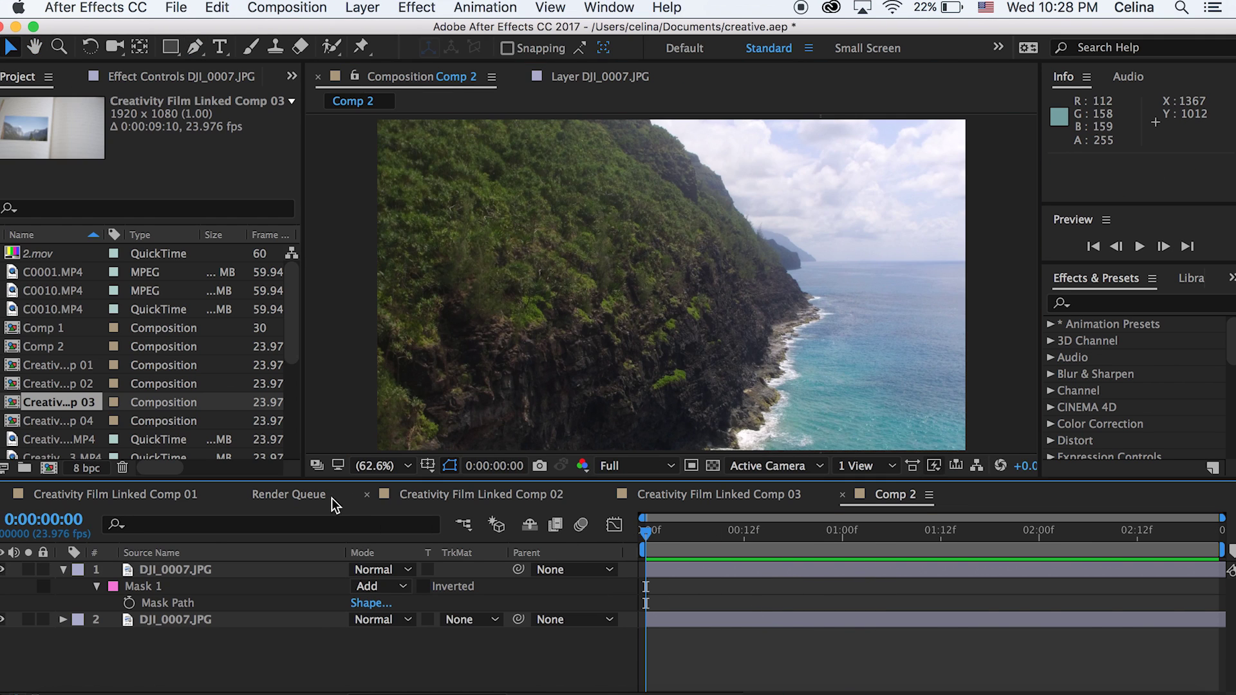
click(2, 621)
click(2, 620)
click(2, 620)
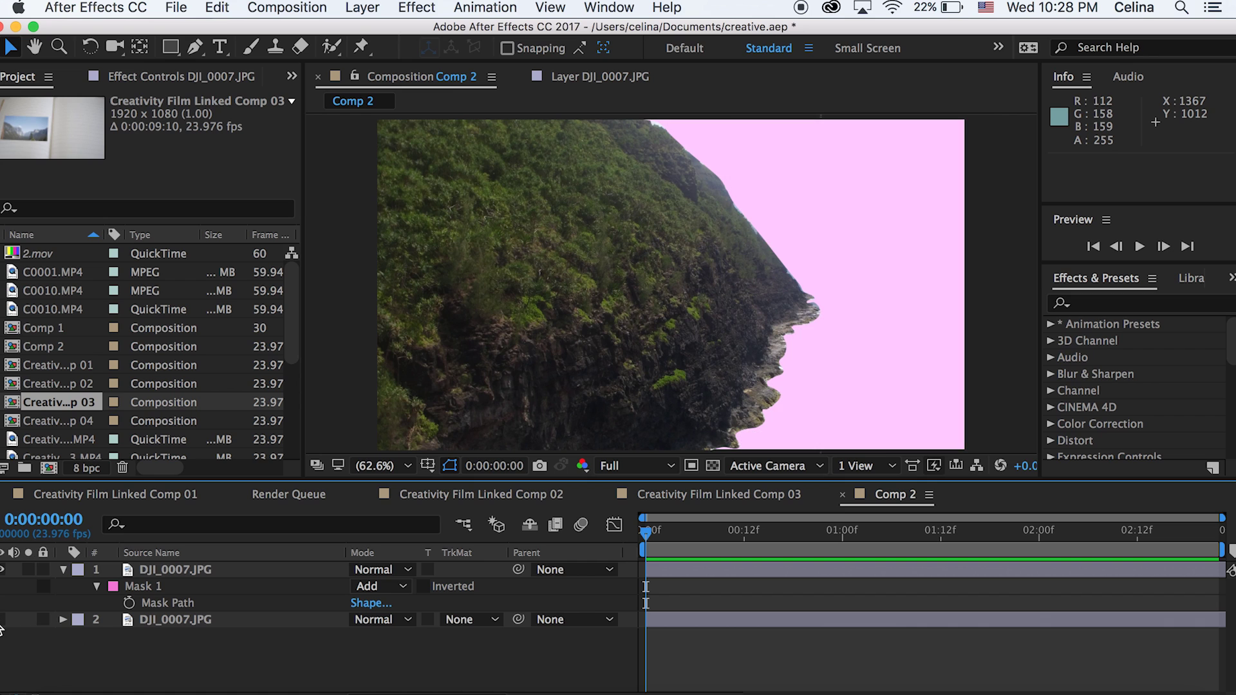
click(2, 621)
click(2, 621)
click(2, 621)
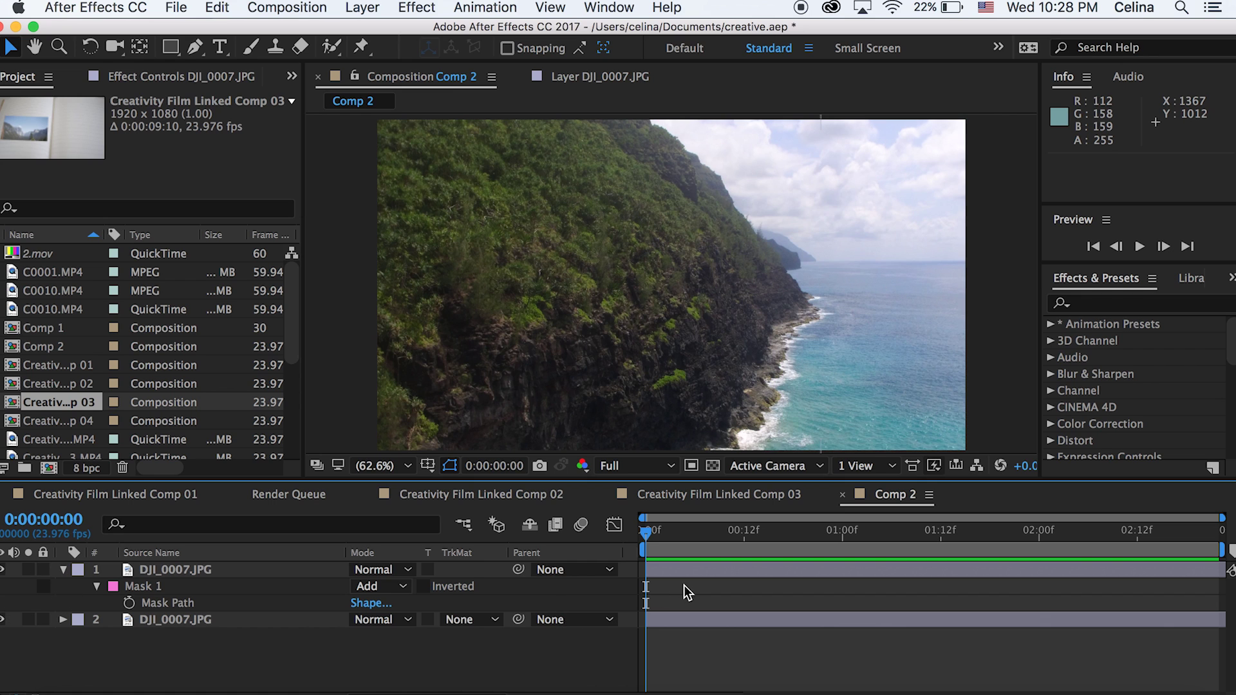
Return to the start and collapse the masked top layer's properties.
drag(661, 539, 628, 536)
click(666, 570)
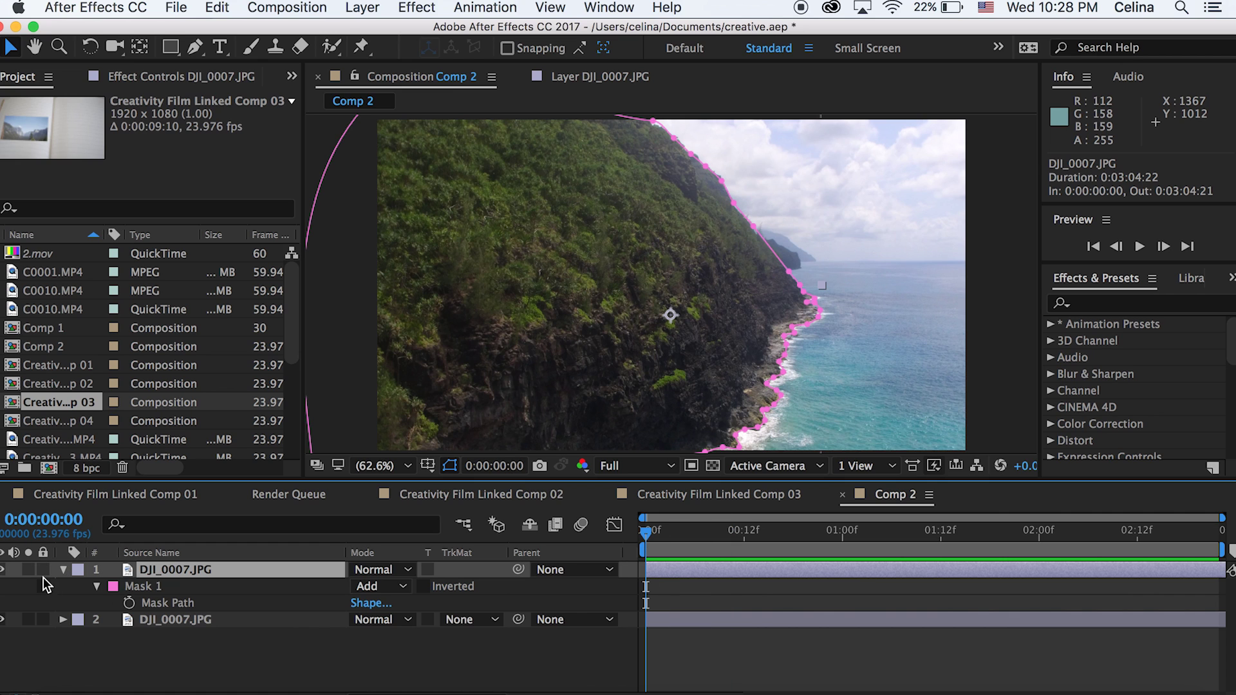
click(62, 570)
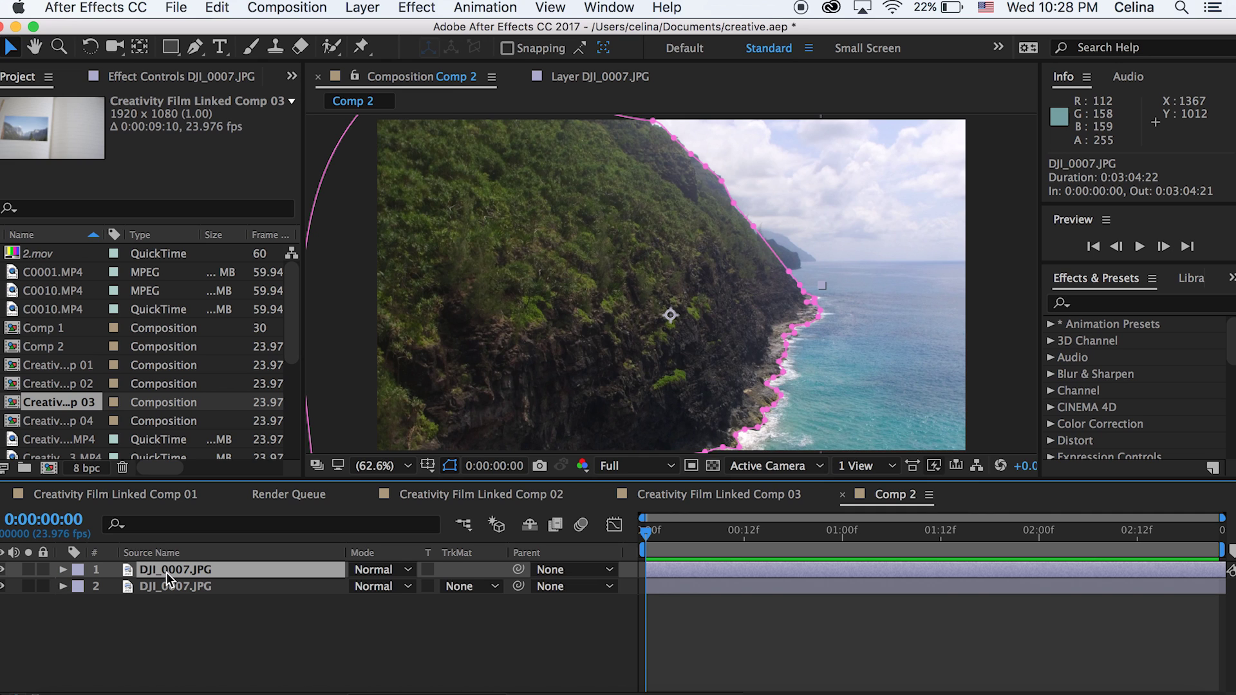
Keyframe the top copy's Scale from 75% at frame 0 to 77% at the end, then preview.
key(s)
click(449, 466)
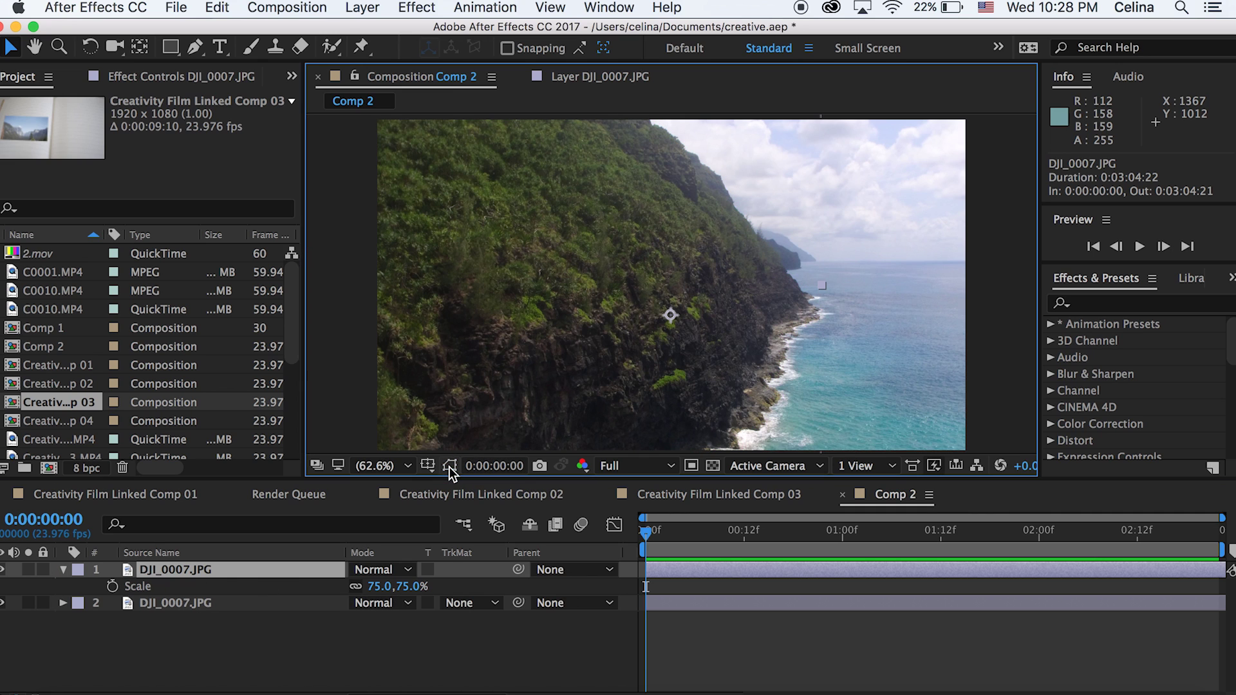
mouse_move(405, 587)
mouse_down()
mouse_move(447, 587)
mouse_move(414, 587)
mouse_up()
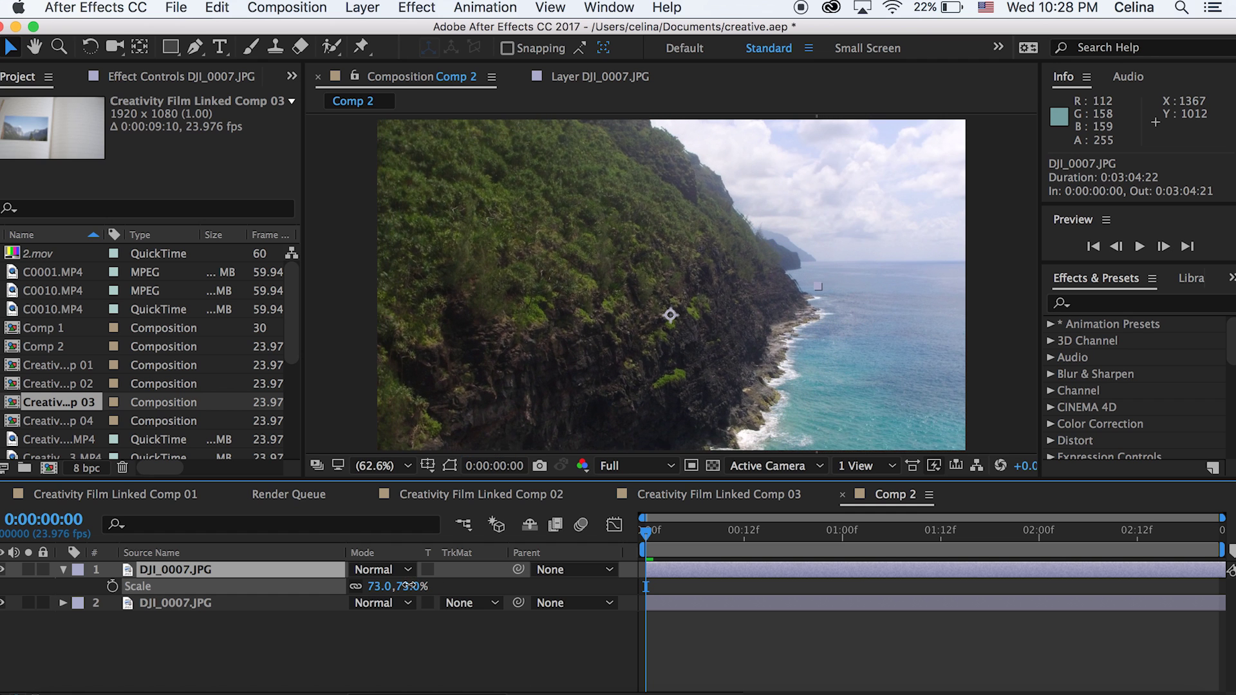
key(super+z)
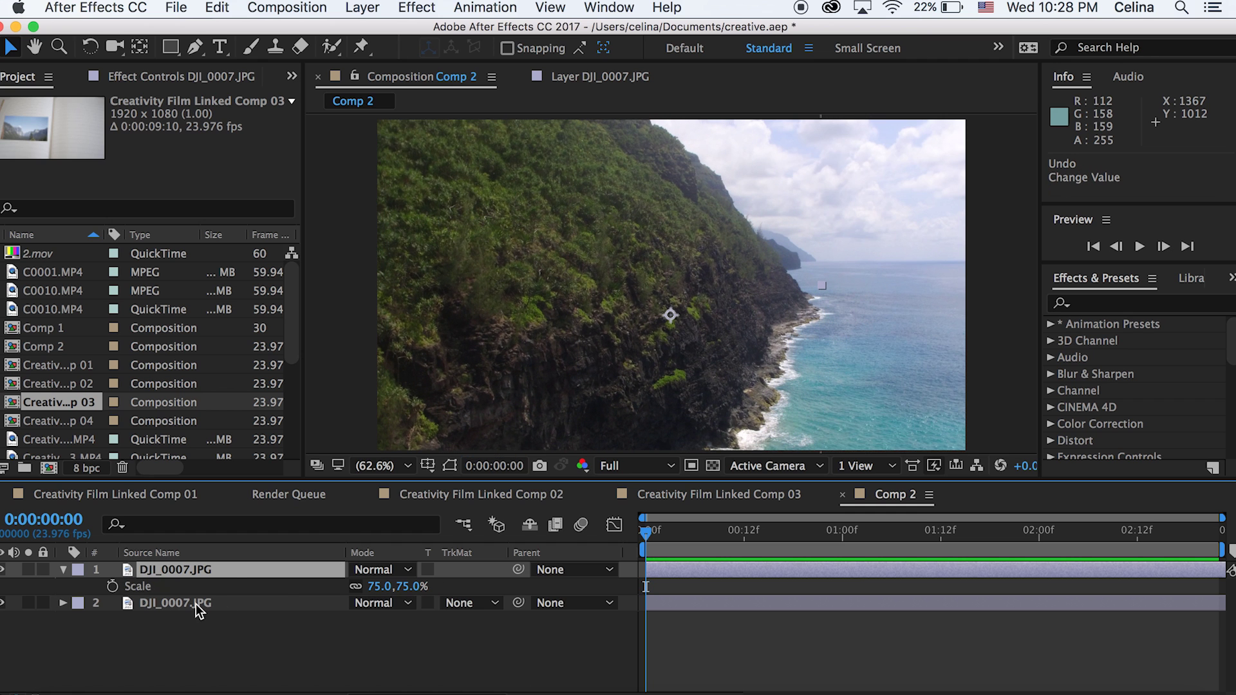
click(113, 586)
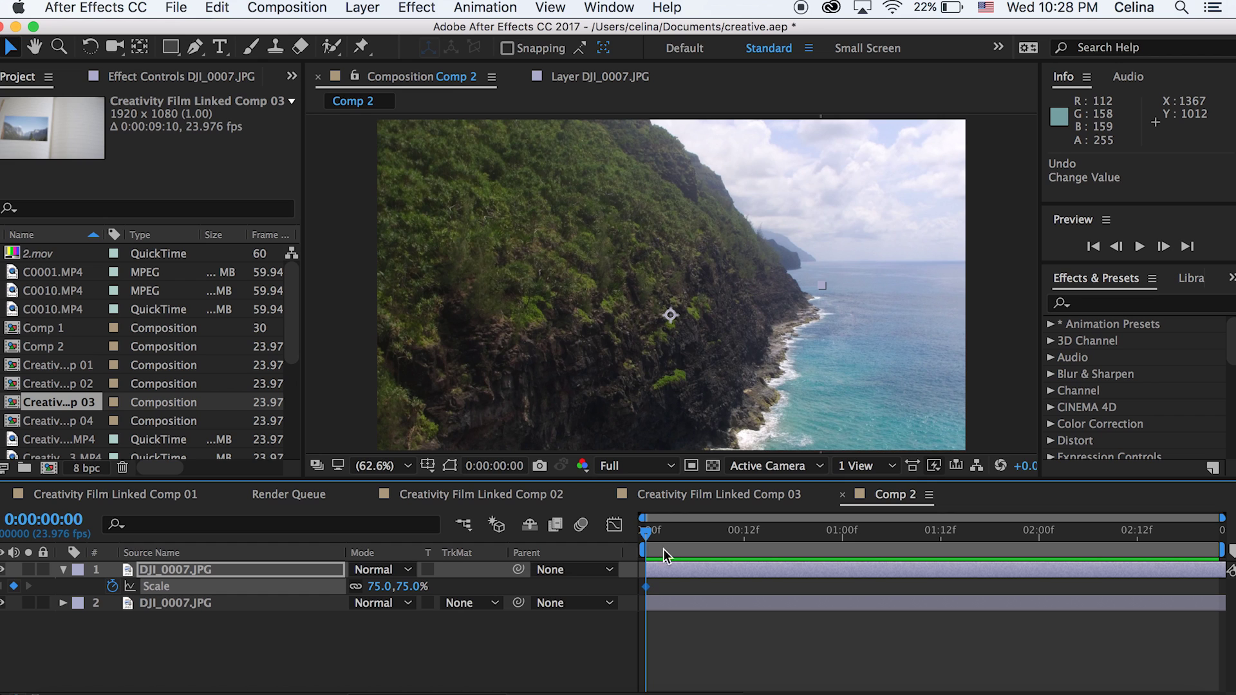
drag(647, 531, 784, 533)
drag(873, 540, 1213, 528)
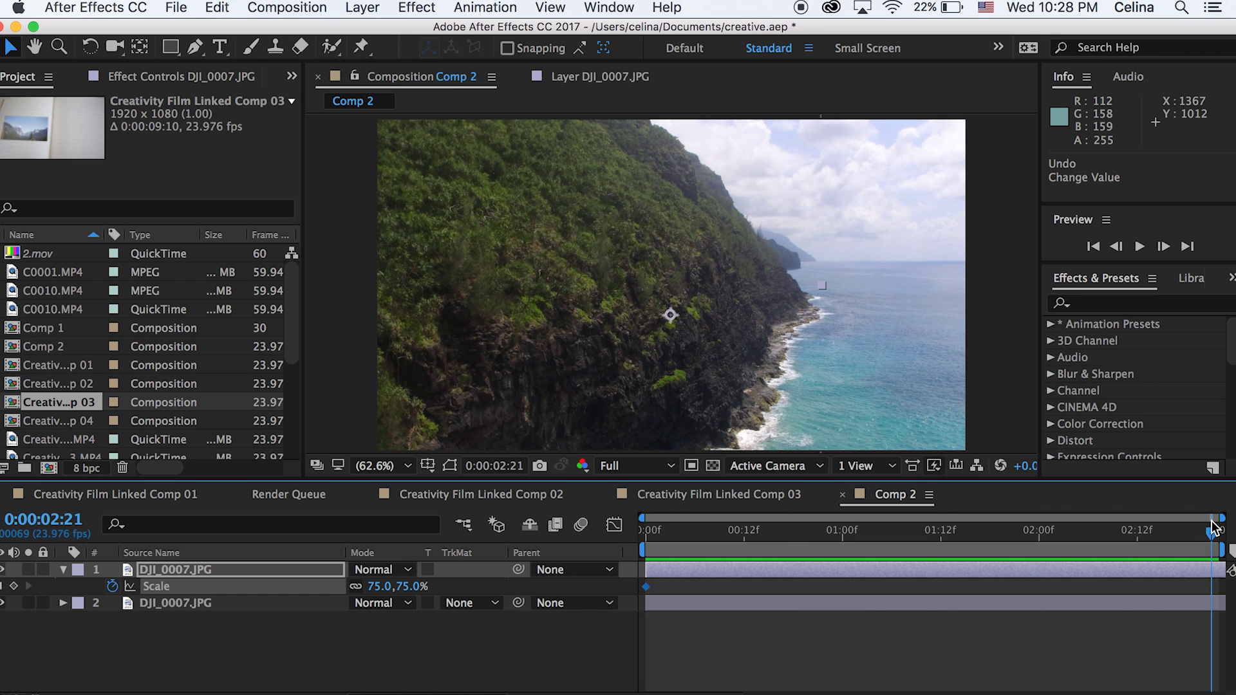
drag(374, 586, 380, 583)
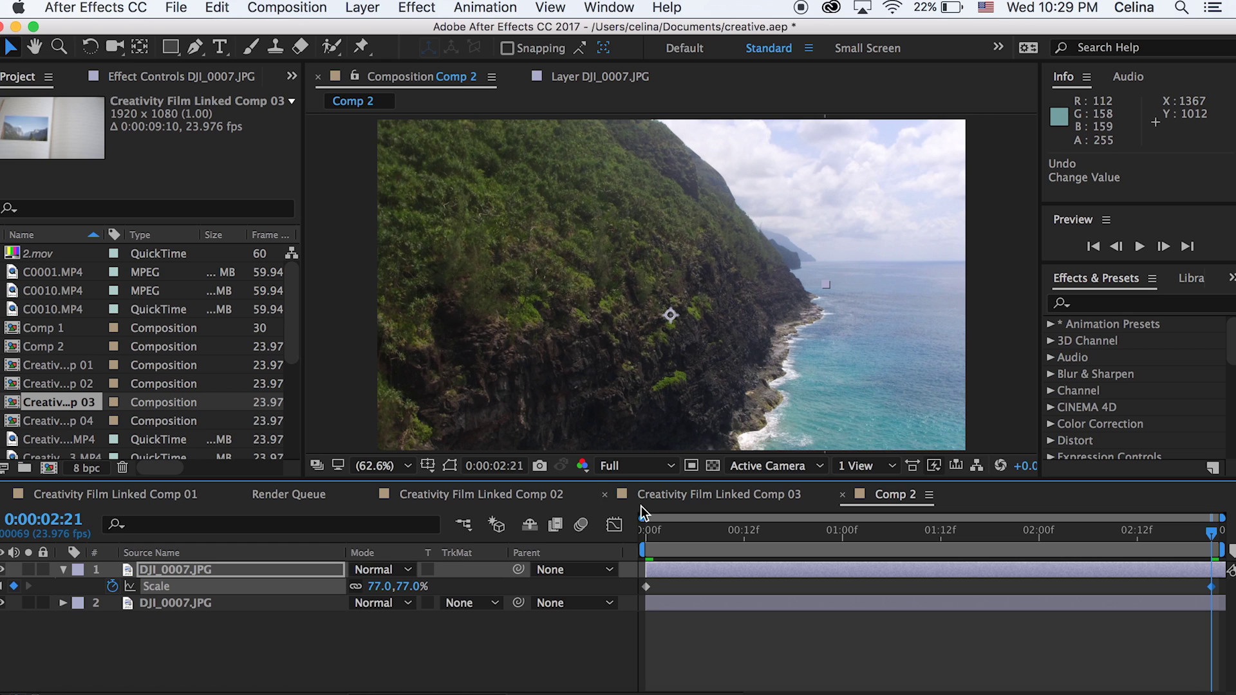
click(646, 529)
key(space)
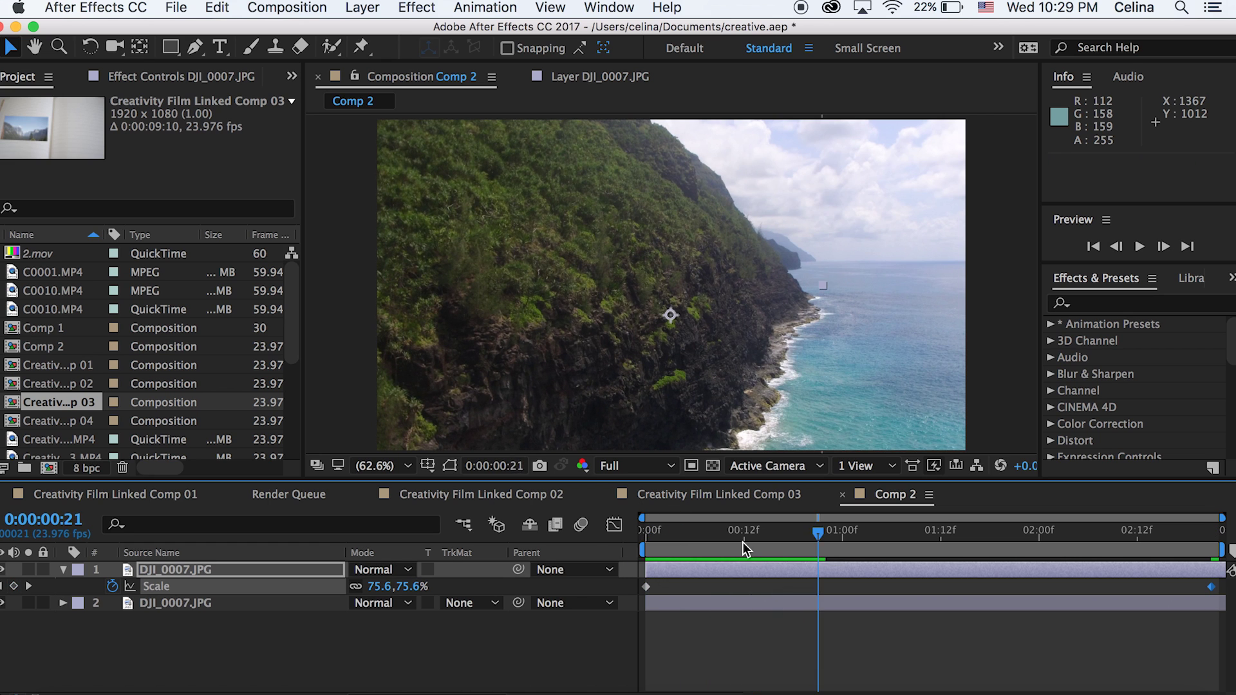
click(642, 542)
Keyframe the lower copy's Scale from 75% to 73% at the end and preview the zoom.
click(686, 609)
key(s)
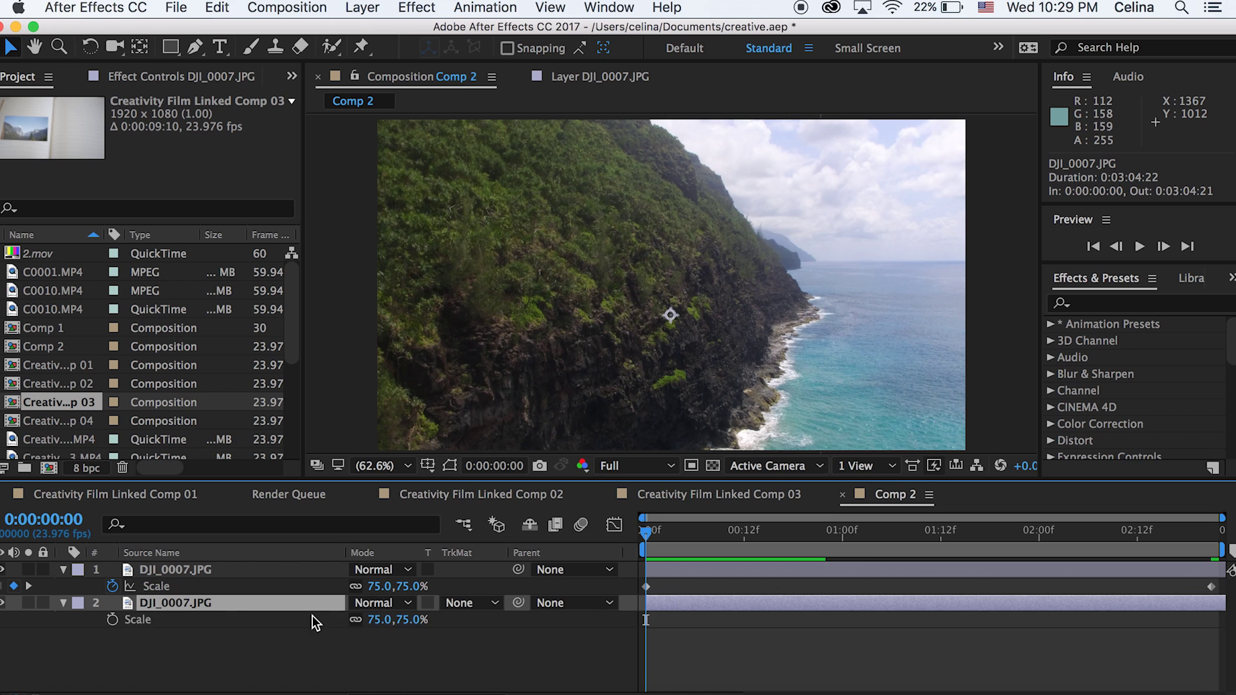
drag(373, 620, 157, 632)
key(cmd+z)
click(113, 619)
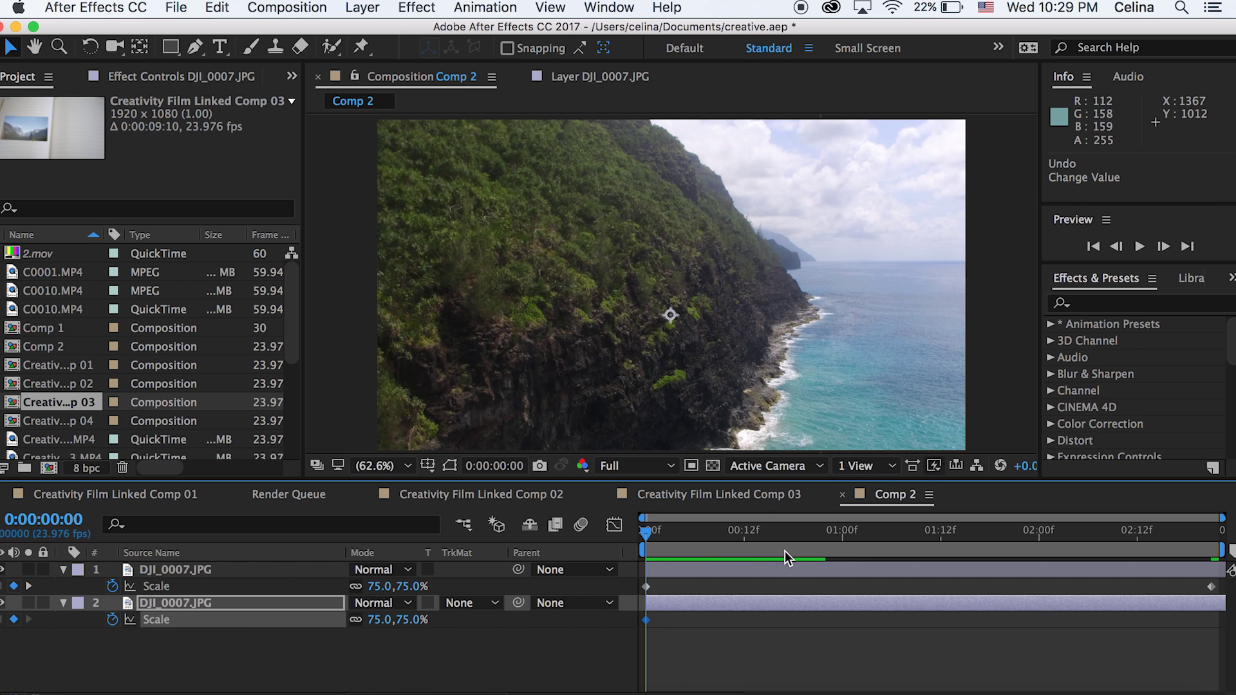
drag(787, 532, 1223, 525)
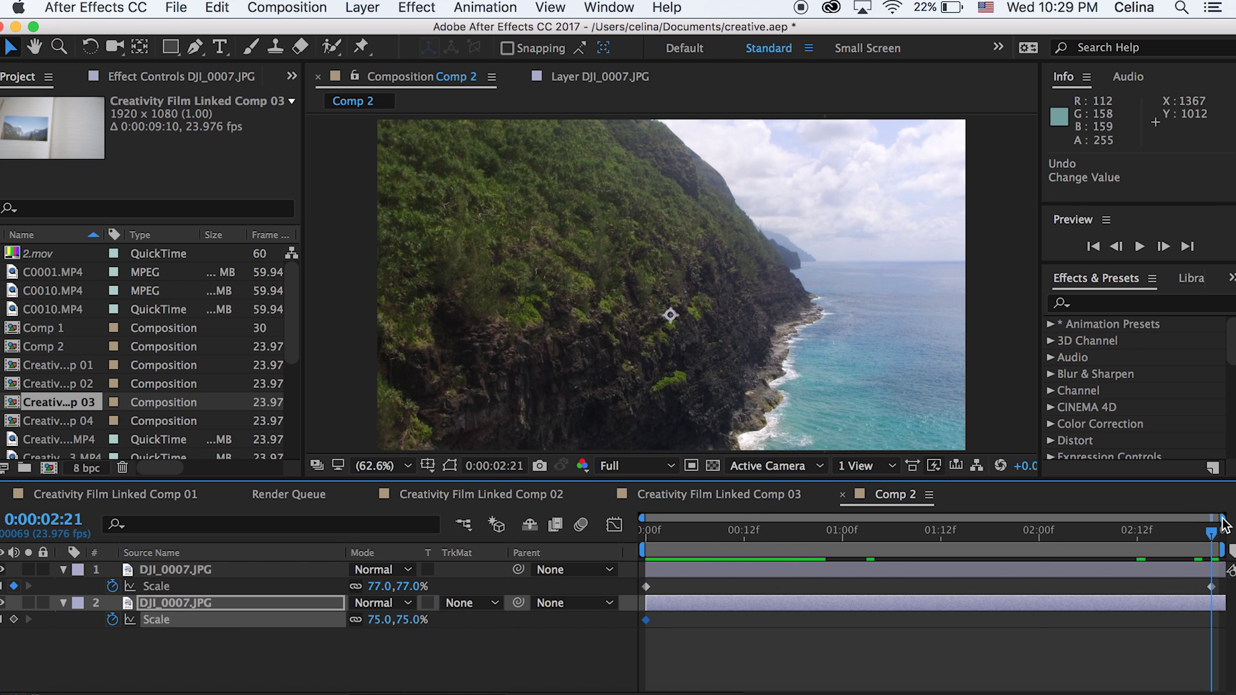
click(373, 620)
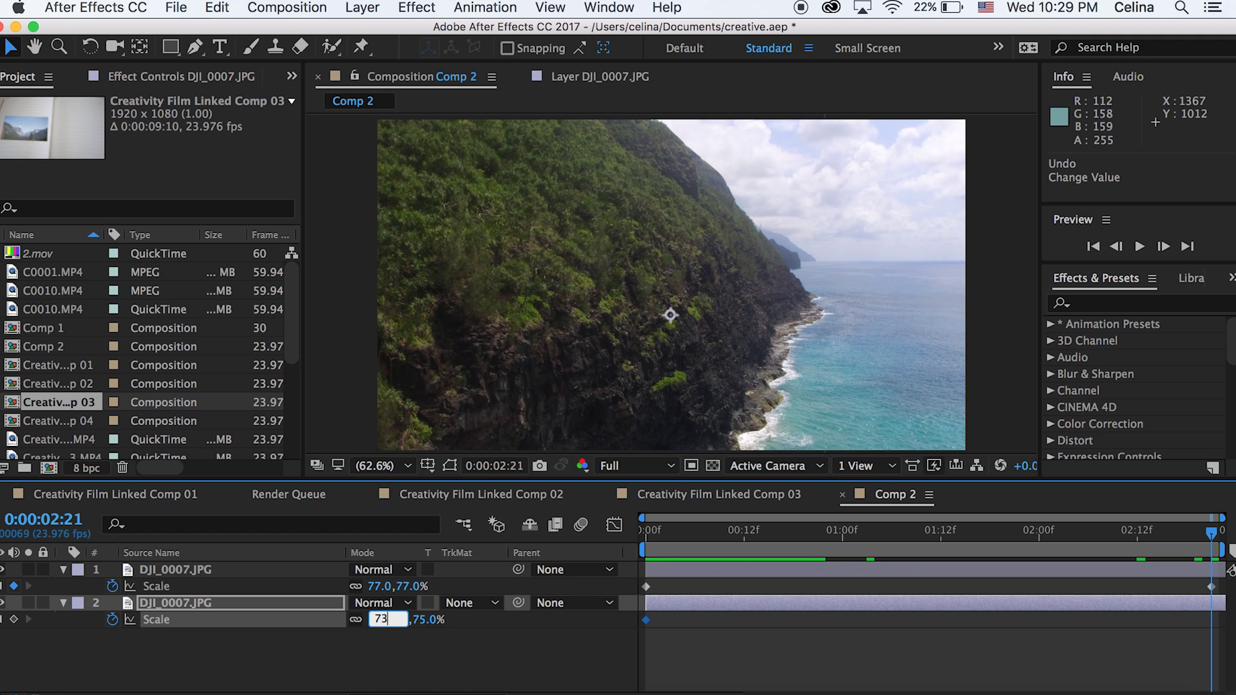
key(Return)
key(Home)
key(space)
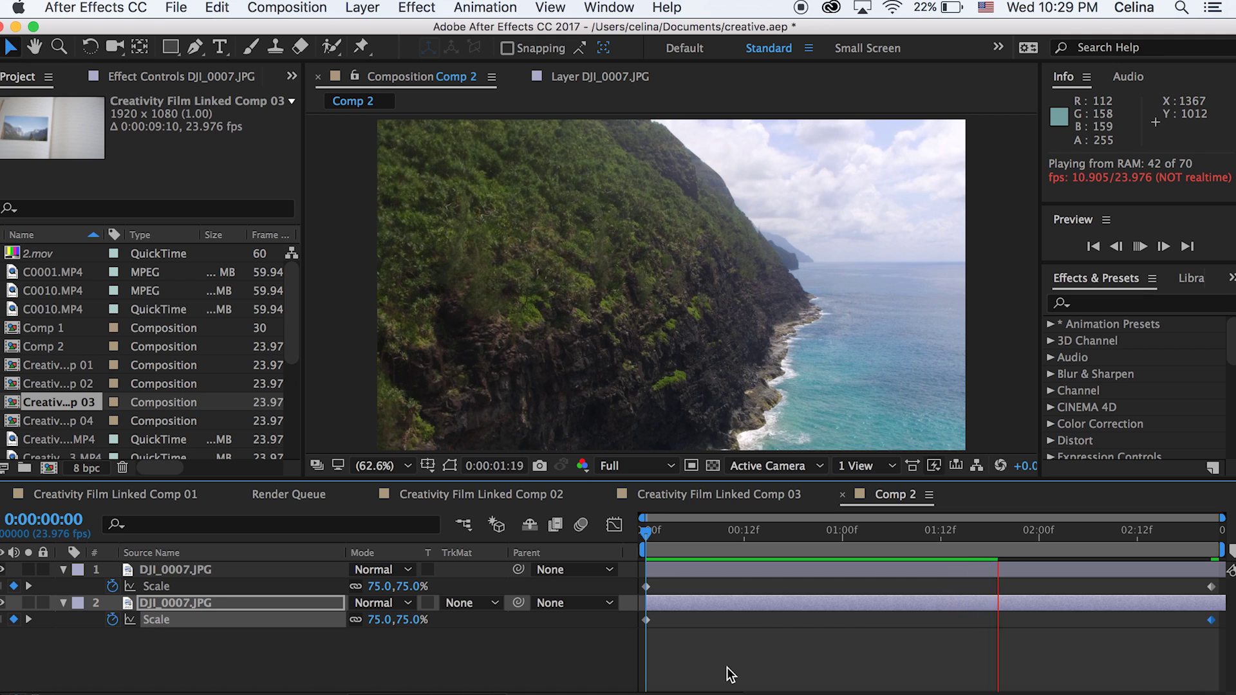
Stop the preview, reveal the top layer's Mask 1 properties with MM and set Mask Expansion to 8.0 pixels.
click(744, 530)
click(255, 575)
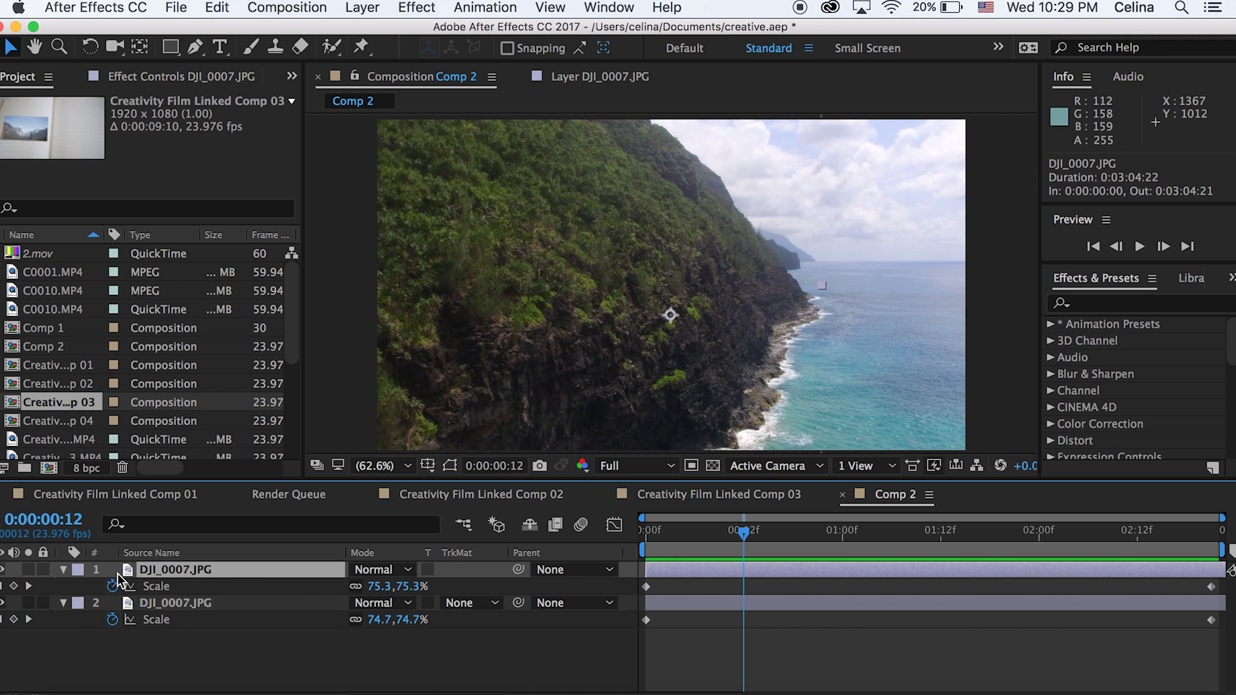
key(m)
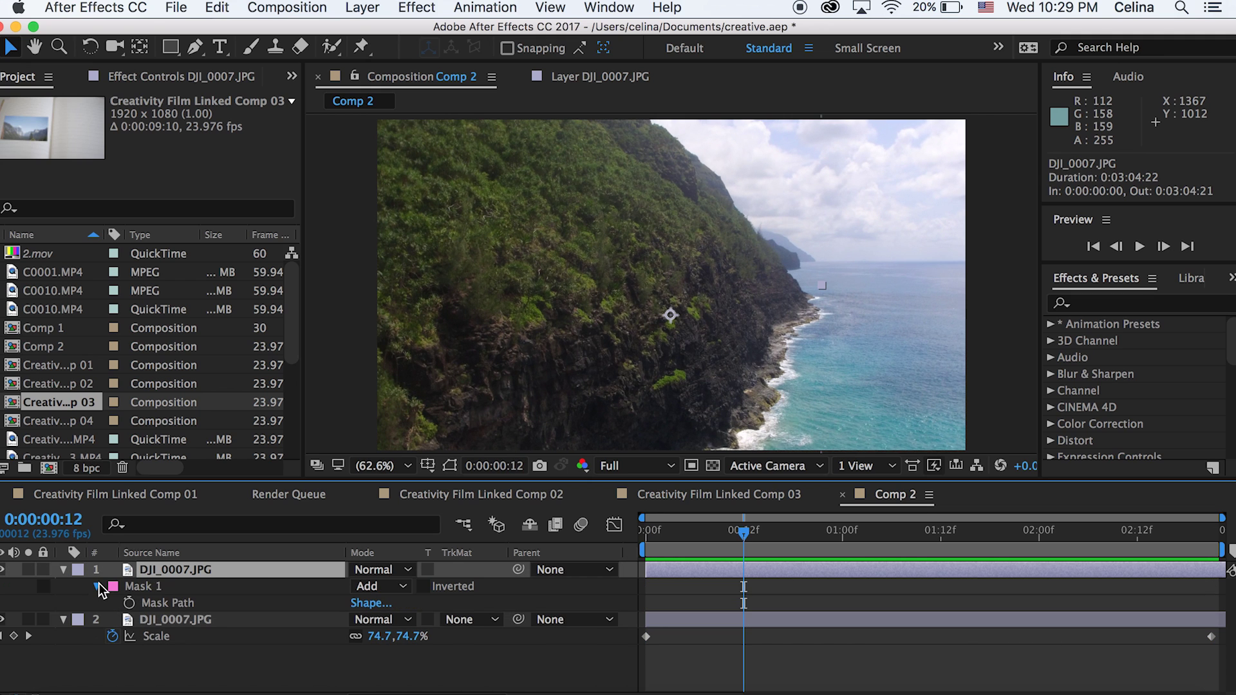
key(m)
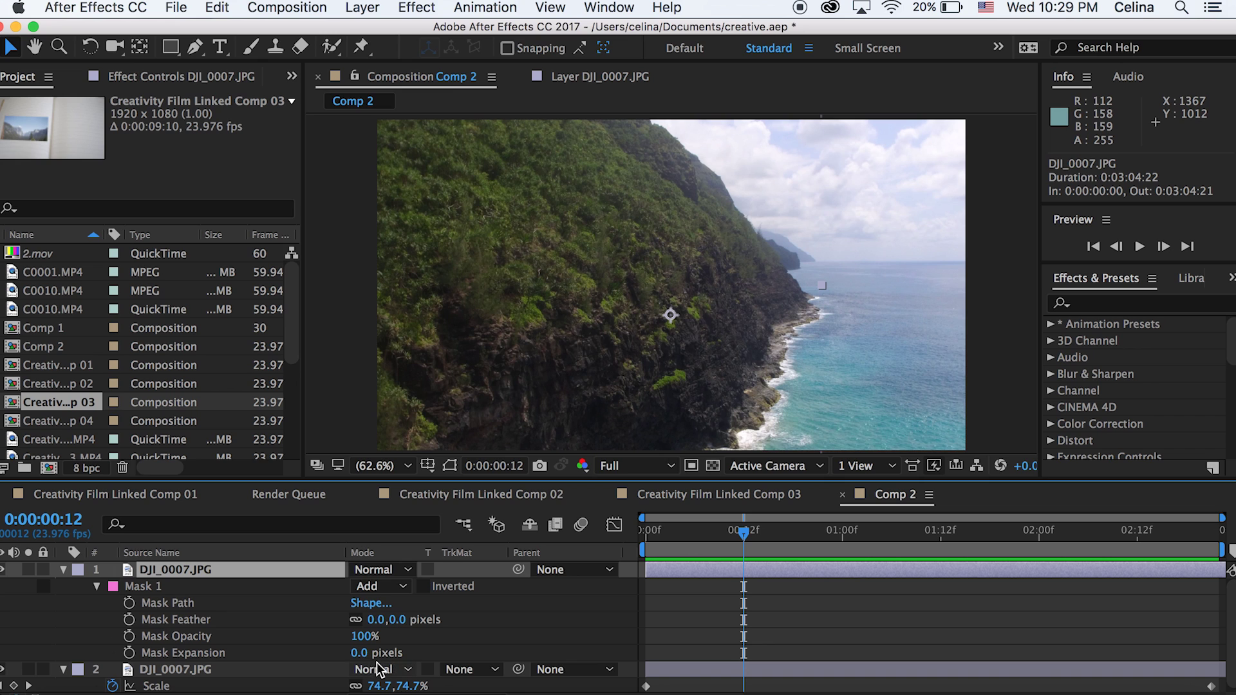
mouse_move(360, 653)
mouse_down()
mouse_move(382, 653)
mouse_move(351, 653)
mouse_move(370, 654)
mouse_up()
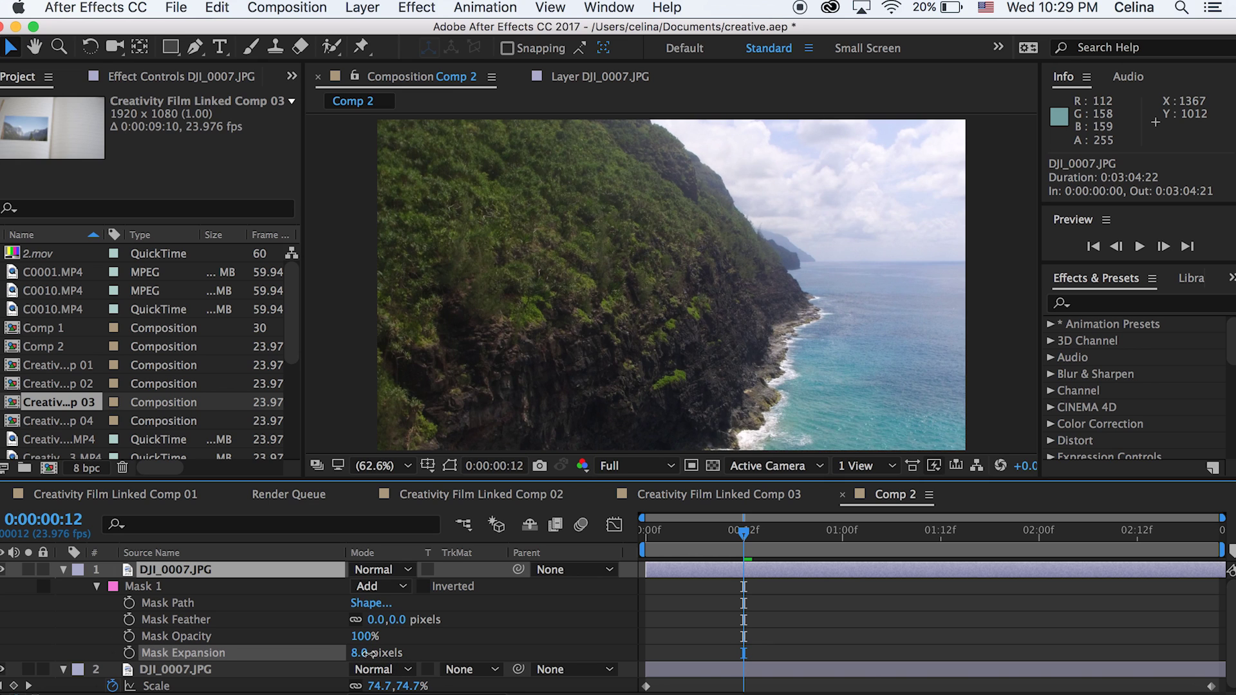